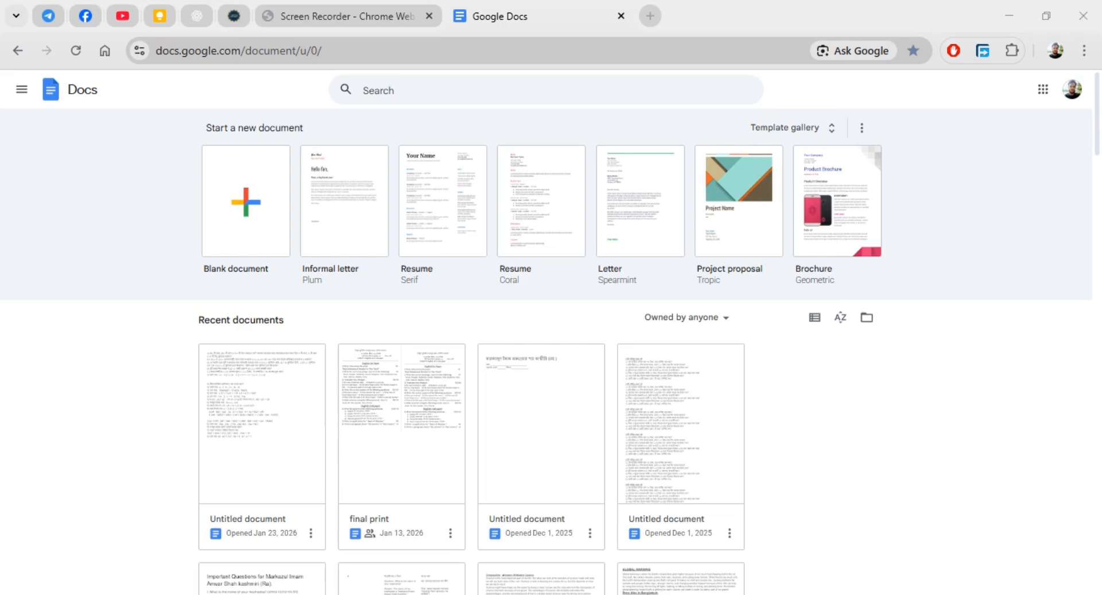
- Load the Google Docs home page and create a new blank document
click(371, 52)
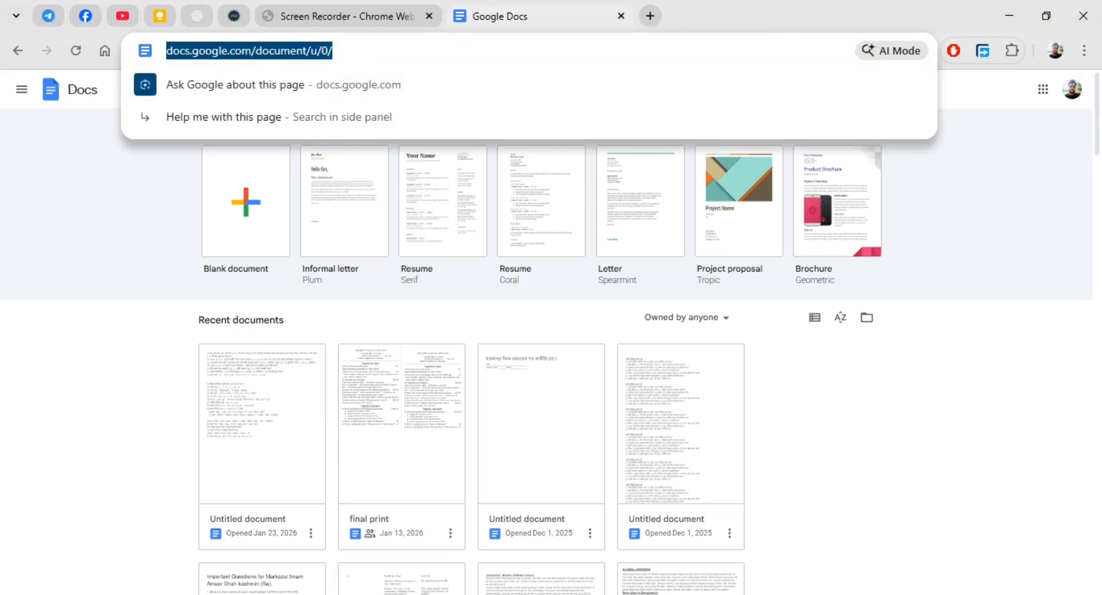
text(docs)
key(Return)
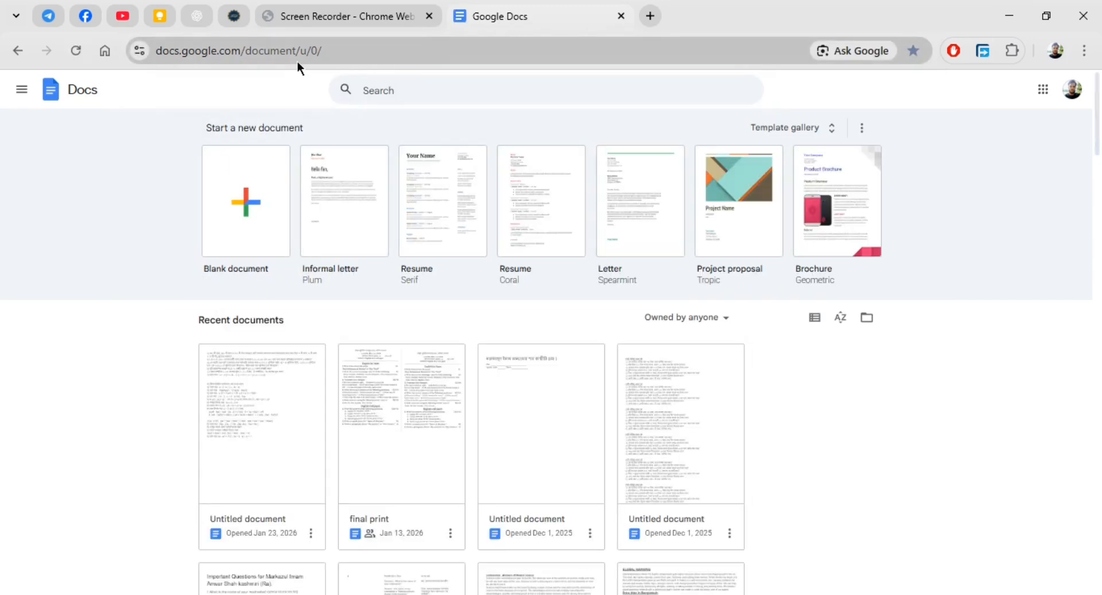
click(245, 199)
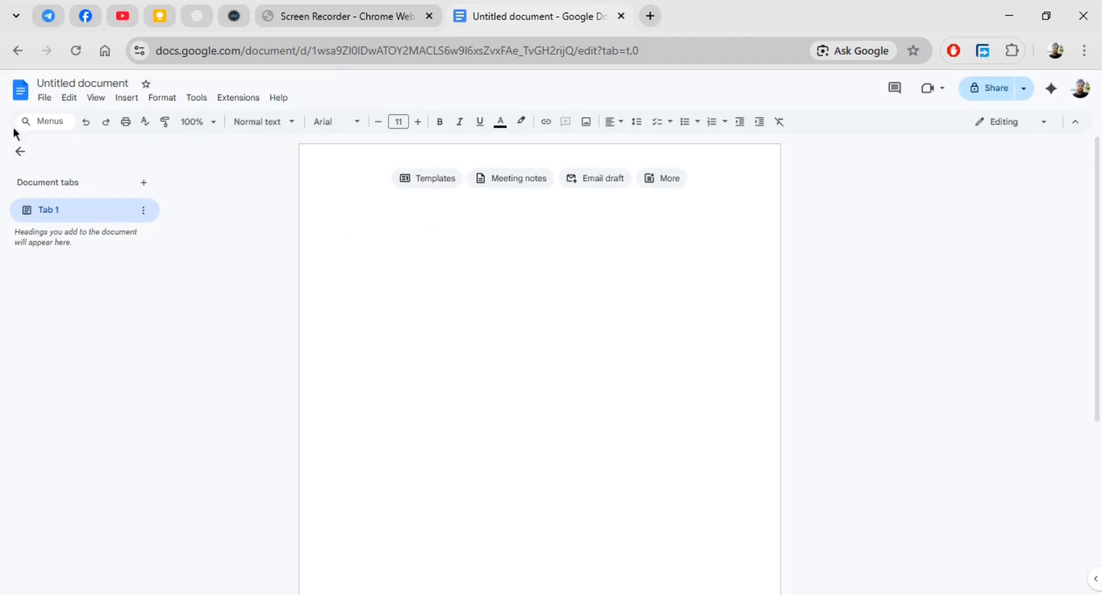
- Set the page orientation to Landscape for the whole document
click(45, 97)
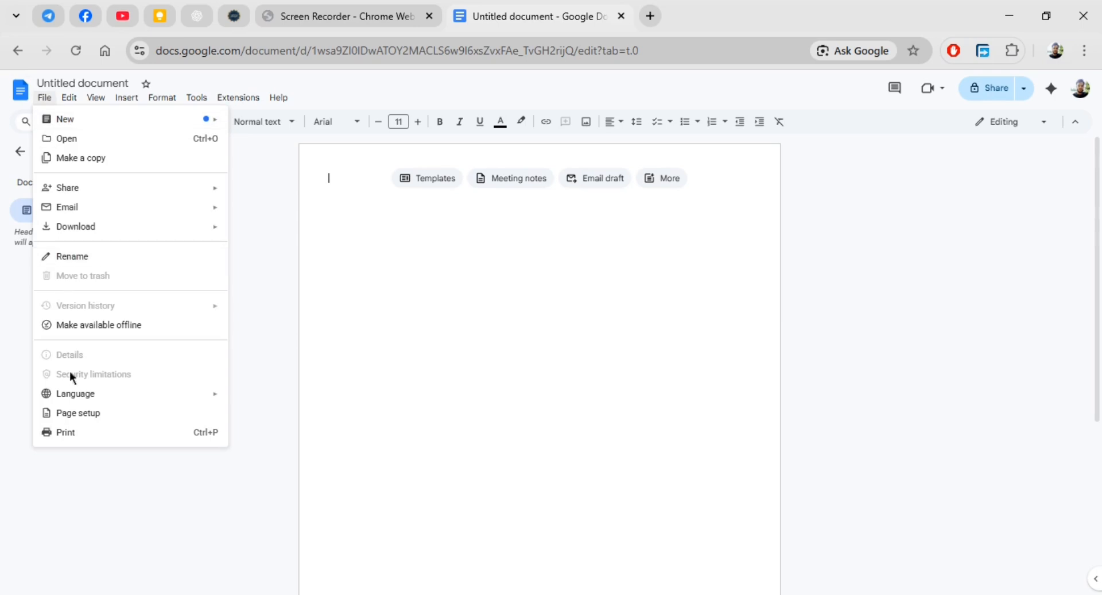
click(117, 415)
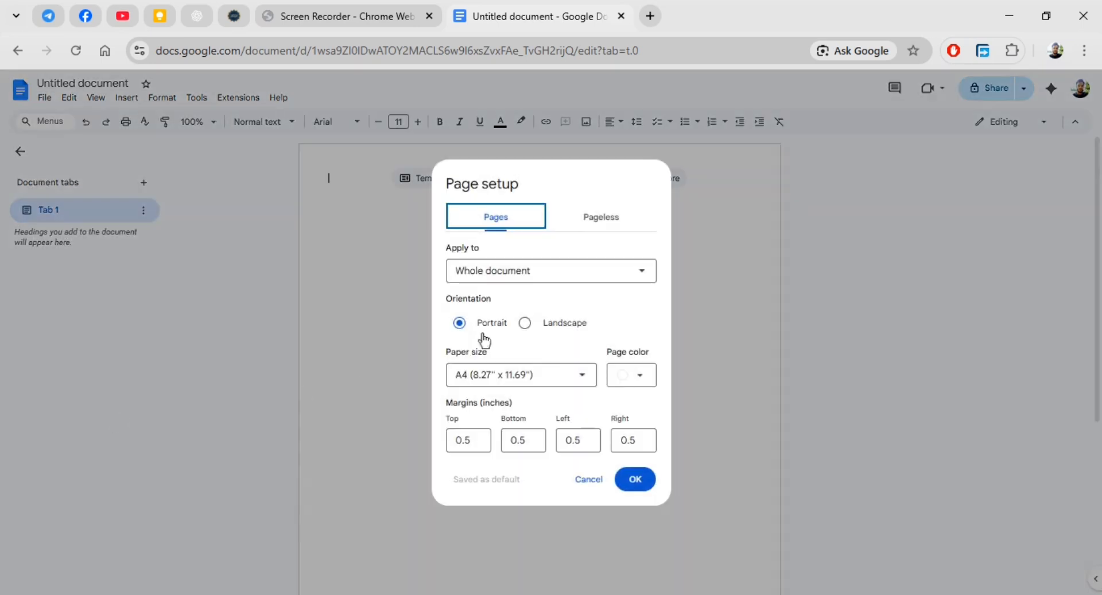
click(524, 323)
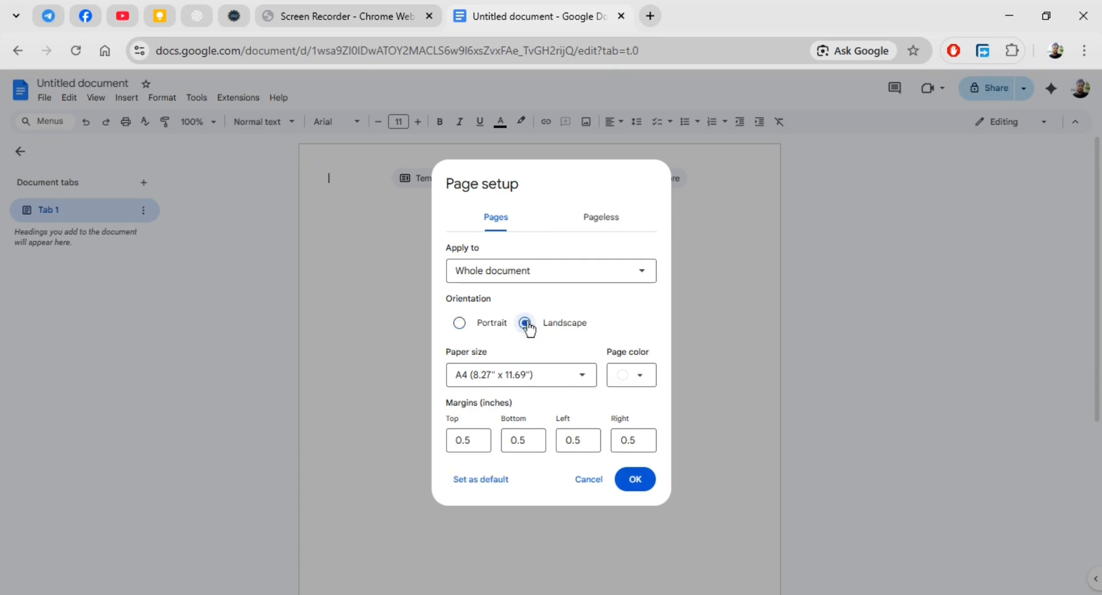
click(632, 479)
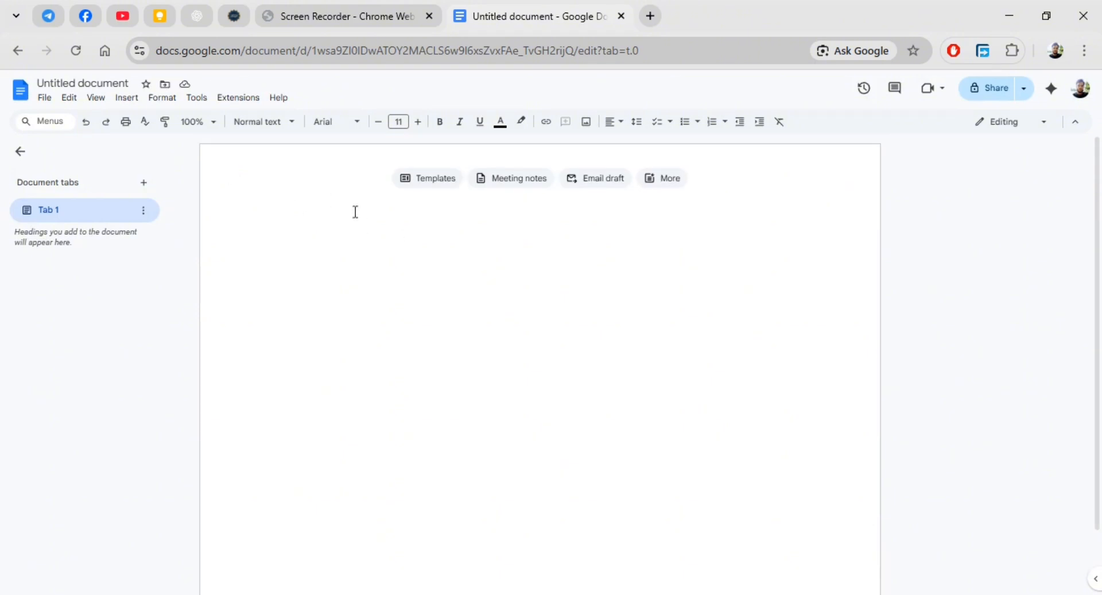
- Write "মারকাজুল ইমাম আনওয়ার" as the start of the title on the first line, correcting the typing mistakes
text(ma)
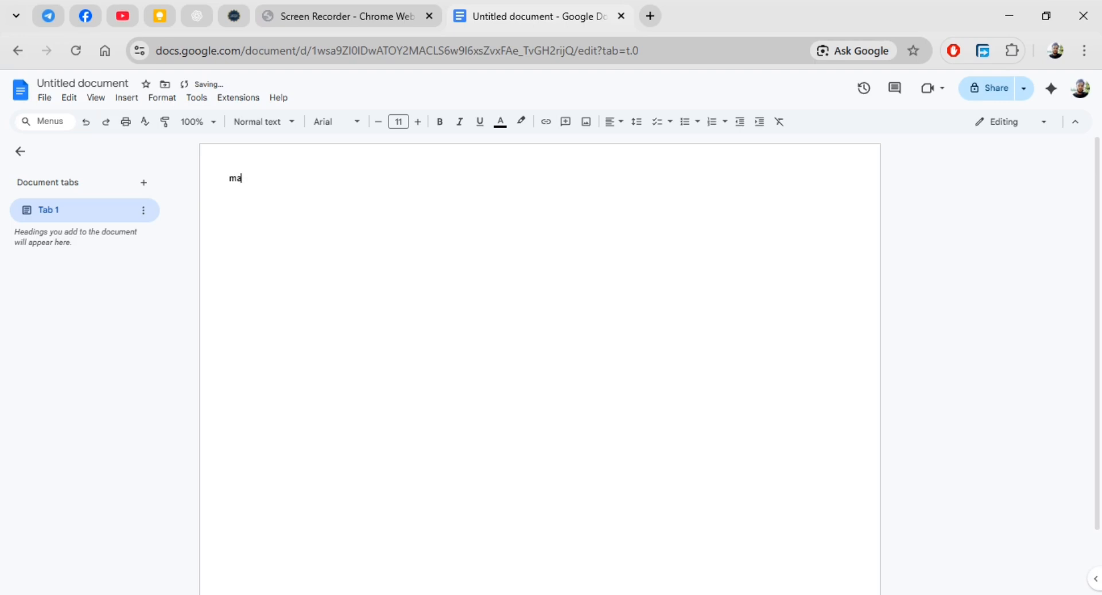
key(BackSpace)
key(BackSpace)
text(ম)
text(ারক)
text(াজুল ইমাম)
text( া)
text(ন)
text(ওঅওয়ার)
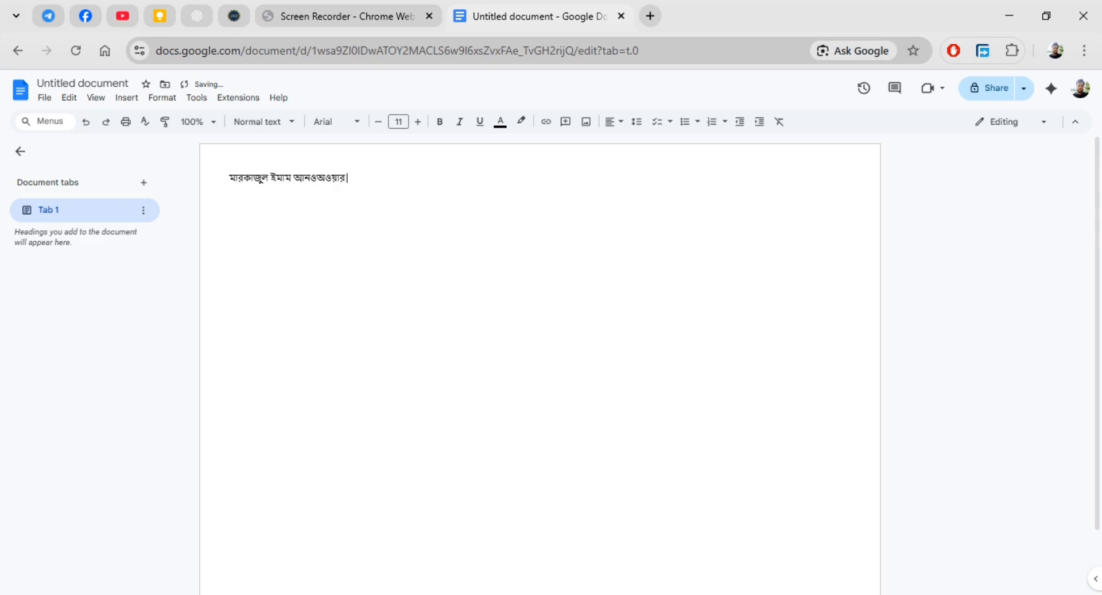
click(317, 184)
drag(317, 183, 334, 187)
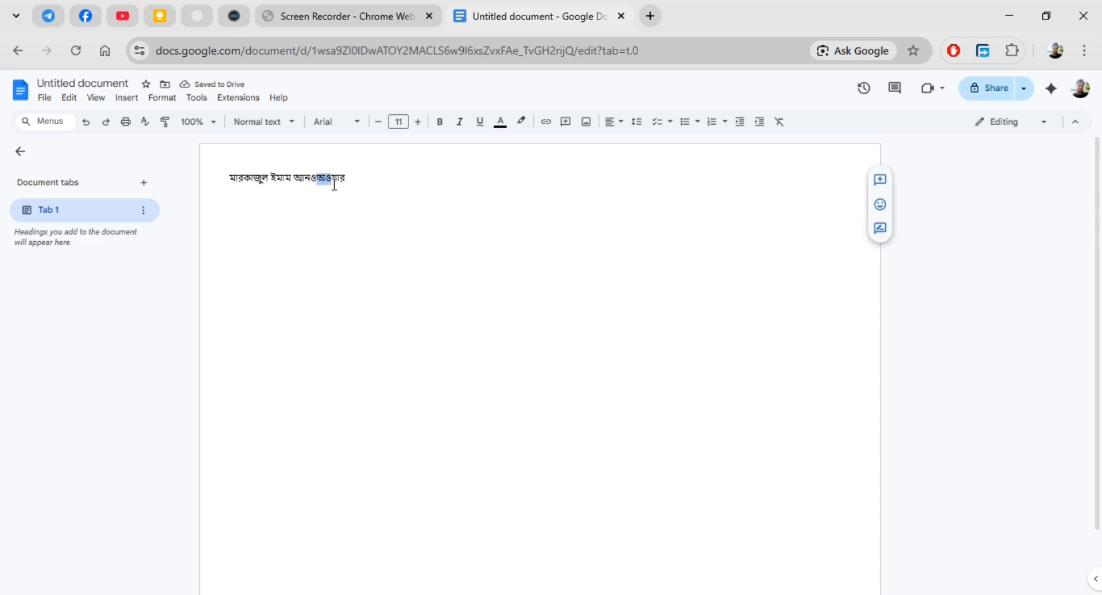
key(BackSpace)
- Complete the title line by adding "শাহ কাশ্মীরি রাহ." at its end
click(404, 185)
text(শাহ)
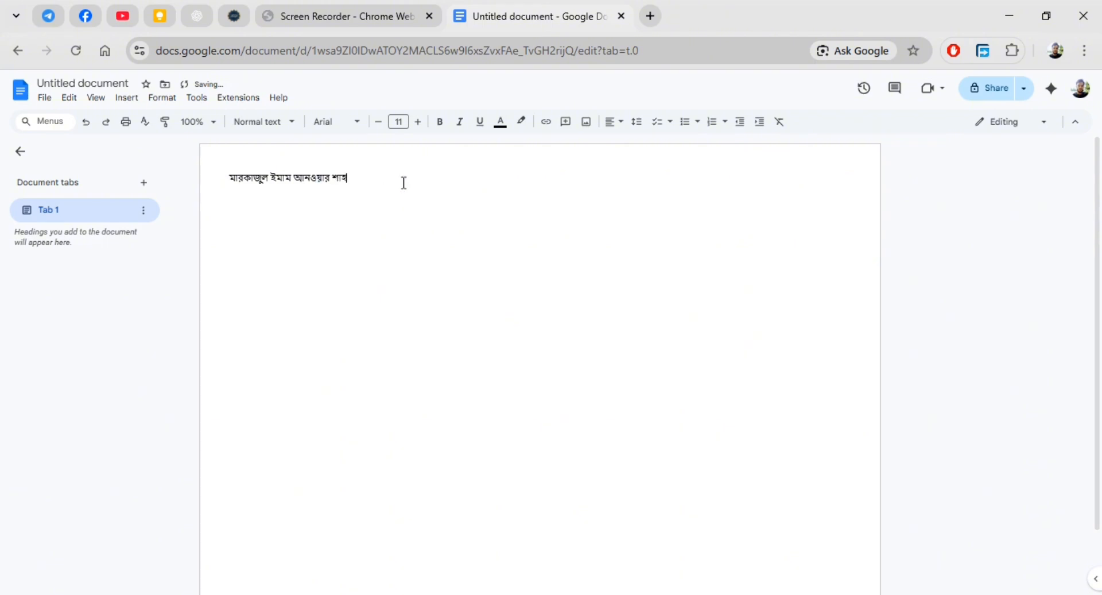
text( কাশ্মীরি)
text( র)
text(াষ্ট্র)
- Apply the Heading 1 style to the title line and center it
drag(404, 182, 230, 178)
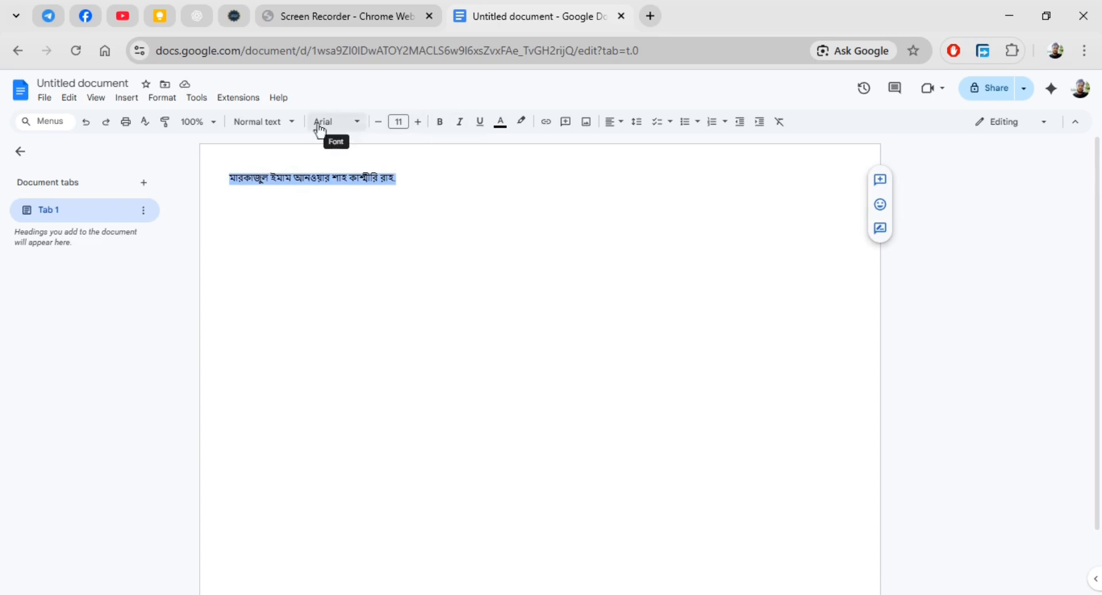
click(292, 124)
mouse_move(299, 201)
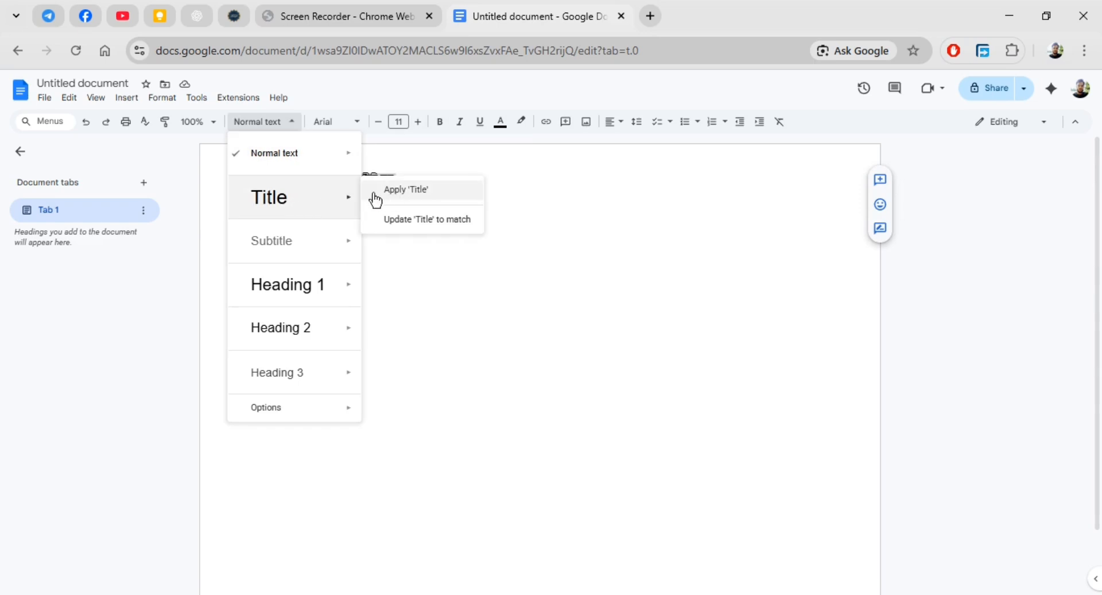
mouse_move(321, 284)
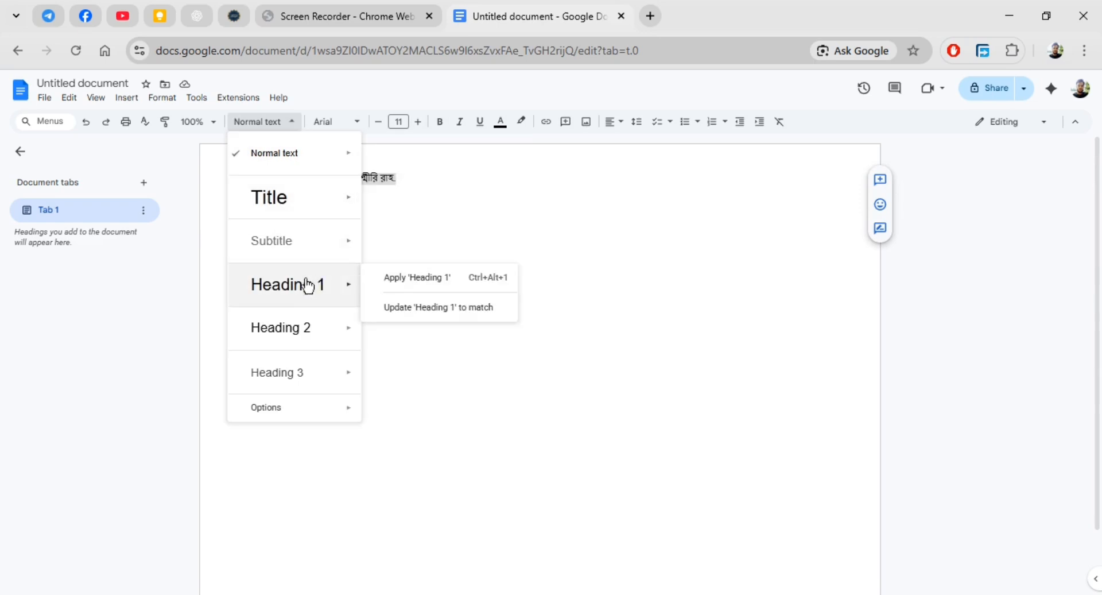
click(299, 286)
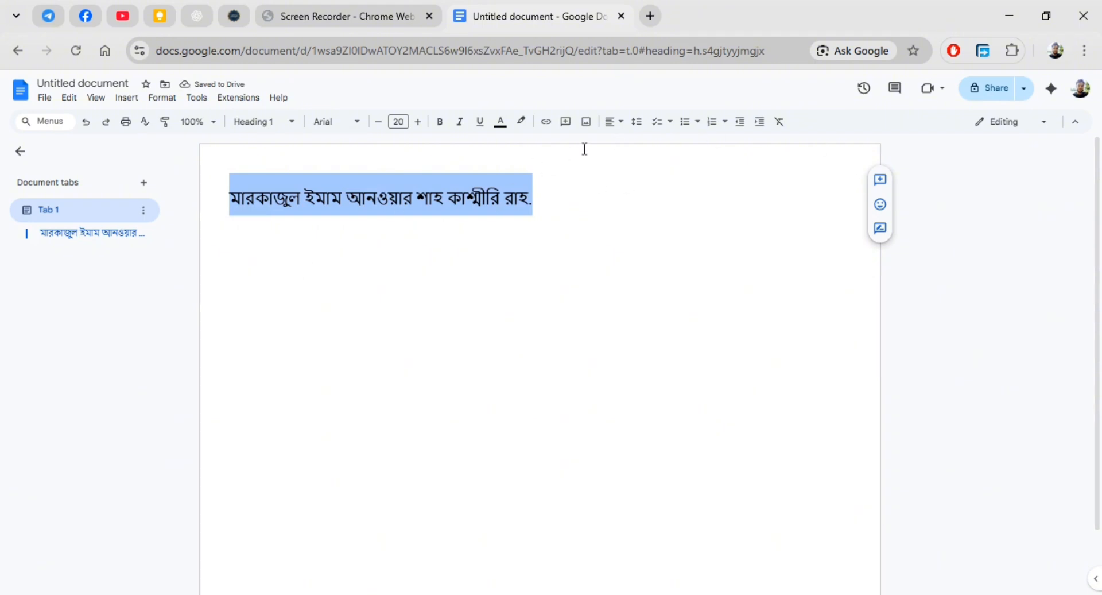
click(618, 122)
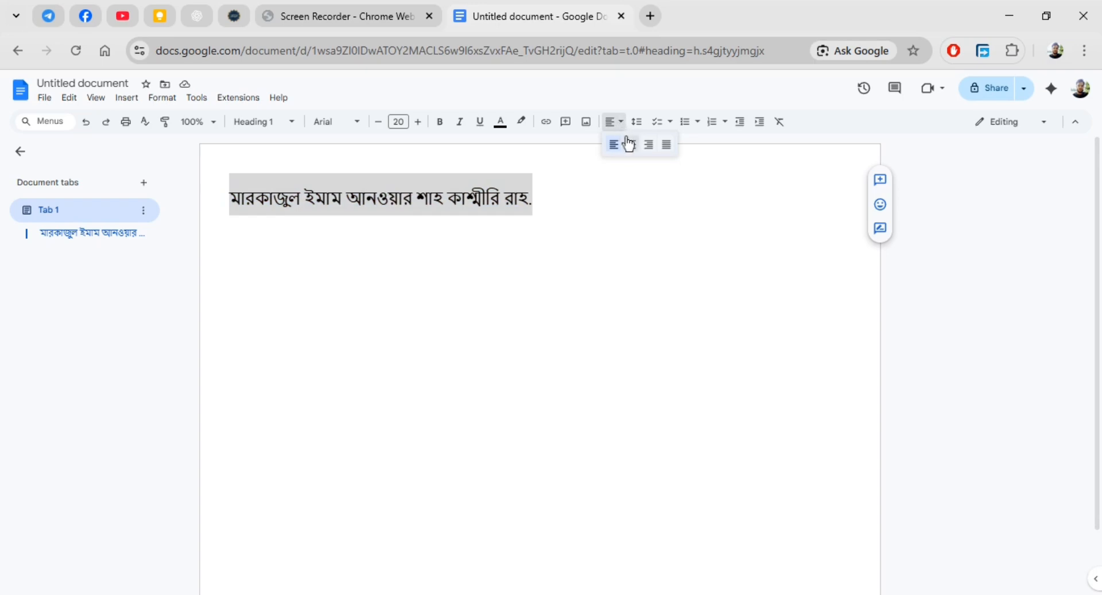
click(631, 144)
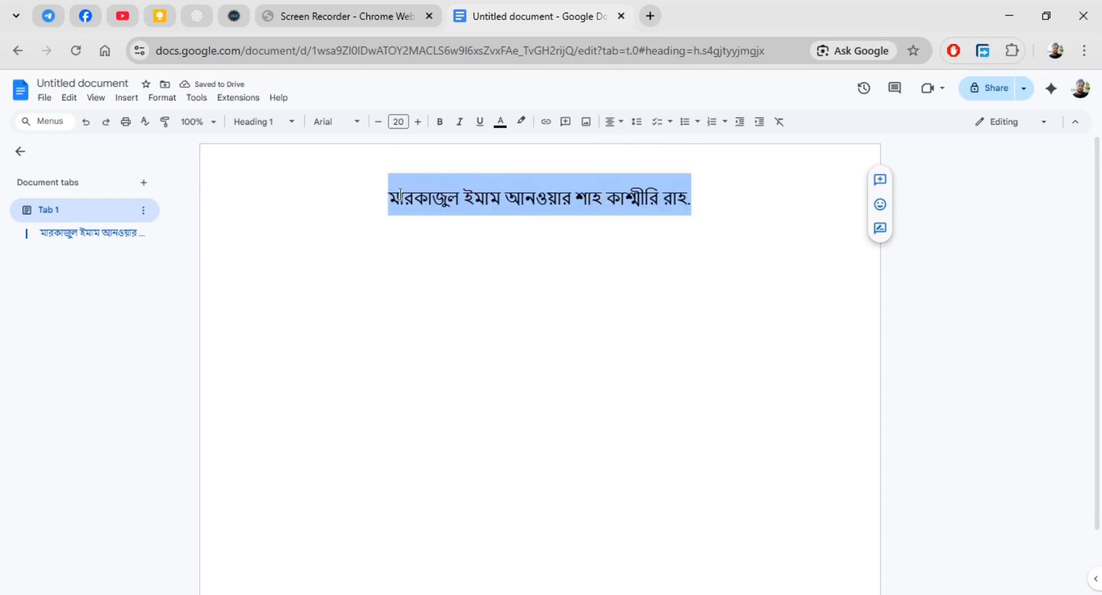
- Increase the title's font size to 24
click(417, 122)
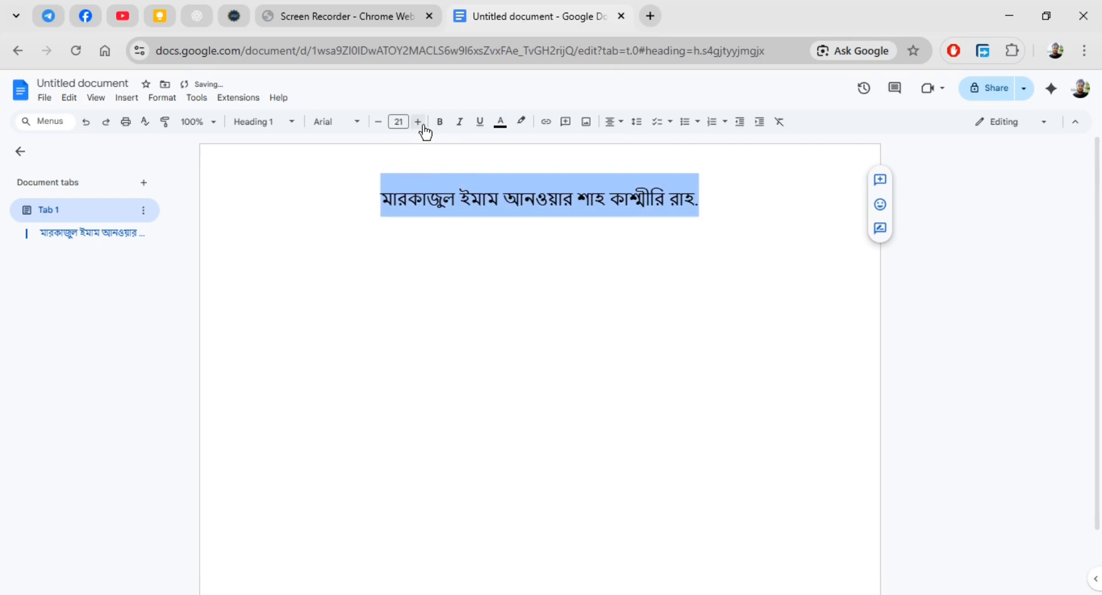
click(423, 125)
click(422, 125)
click(423, 125)
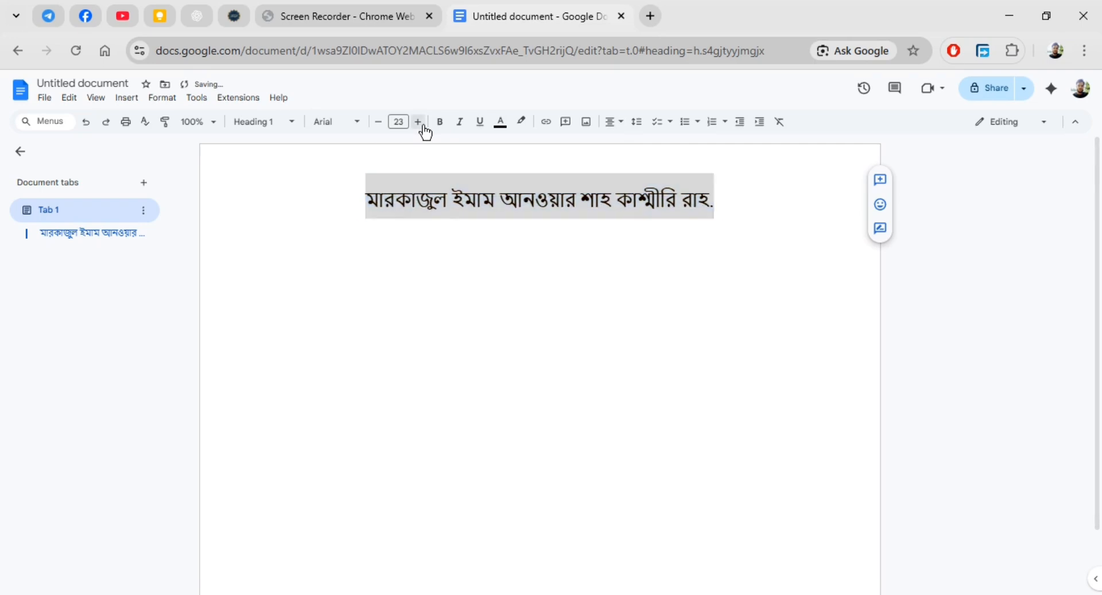
click(741, 203)
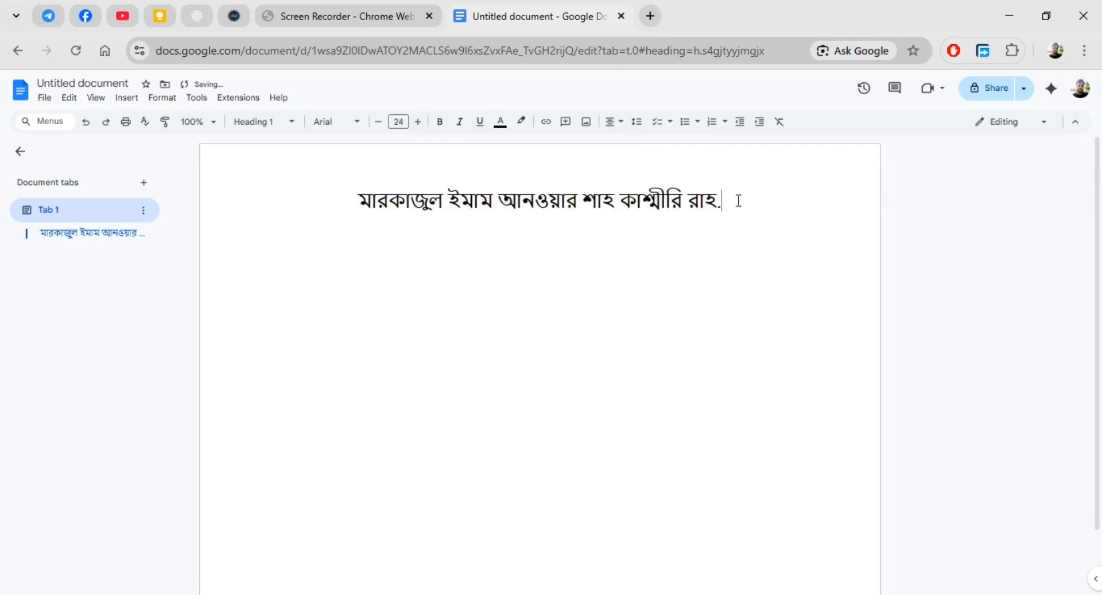
- Start a new line below the title with the text "১ম সাময়িক", fixing its spelling
key(Return)
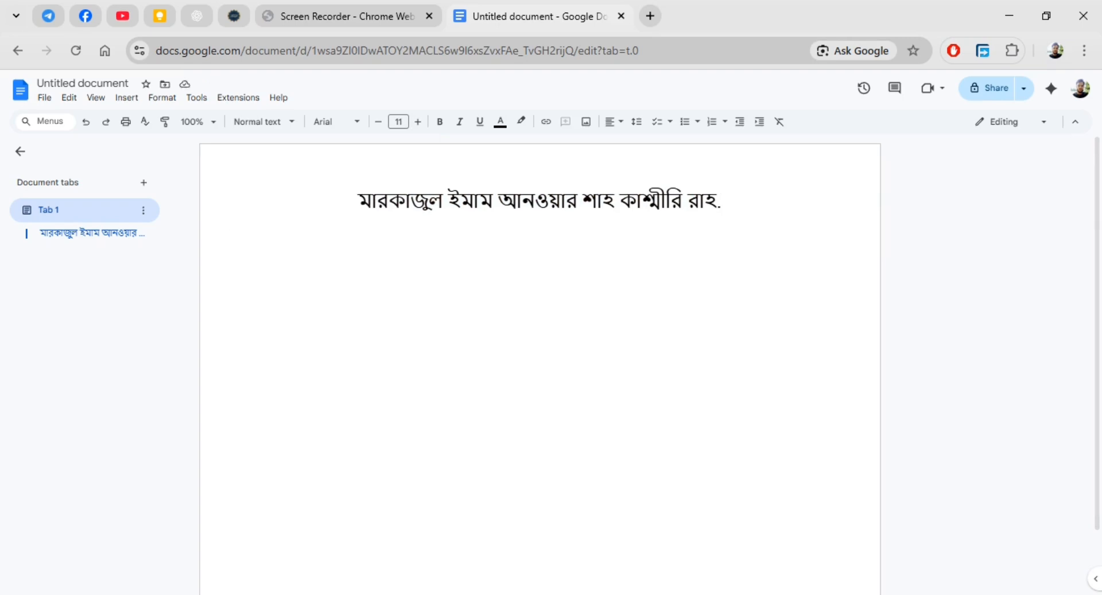
text(১ম সাময়িক)
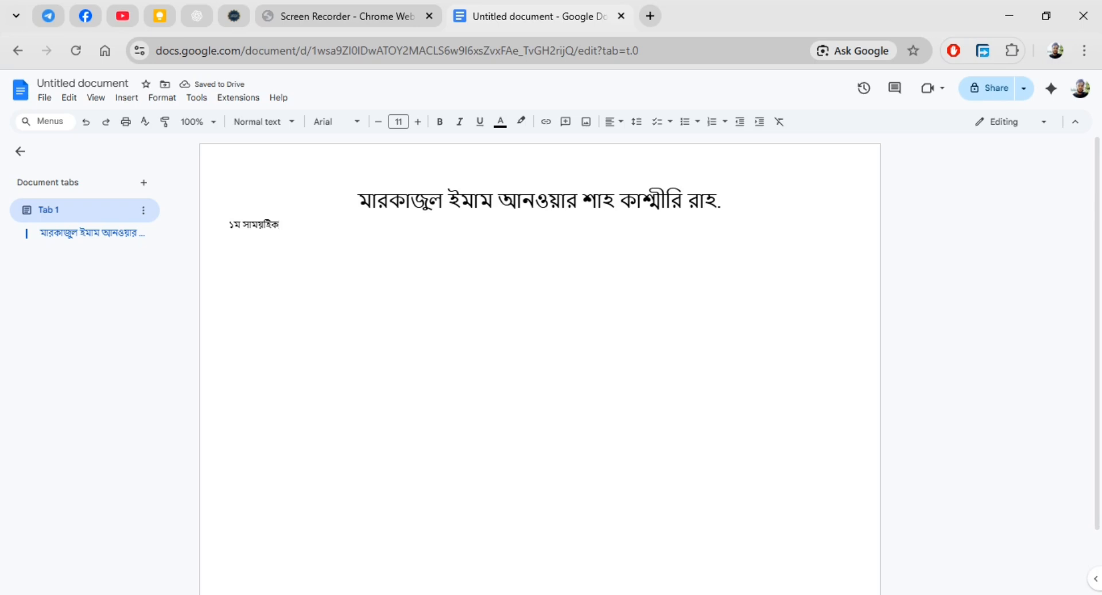
key(BackSpace)
key(BackSpace)
key(BackSpace)
text(য়ইয়ি)
key(BackSpace)
key(BackSpace)
- Complete the subtitle line with "পরিক্ষার রুটিন", correcting the first word's spelling
text(পরীক্ষার)
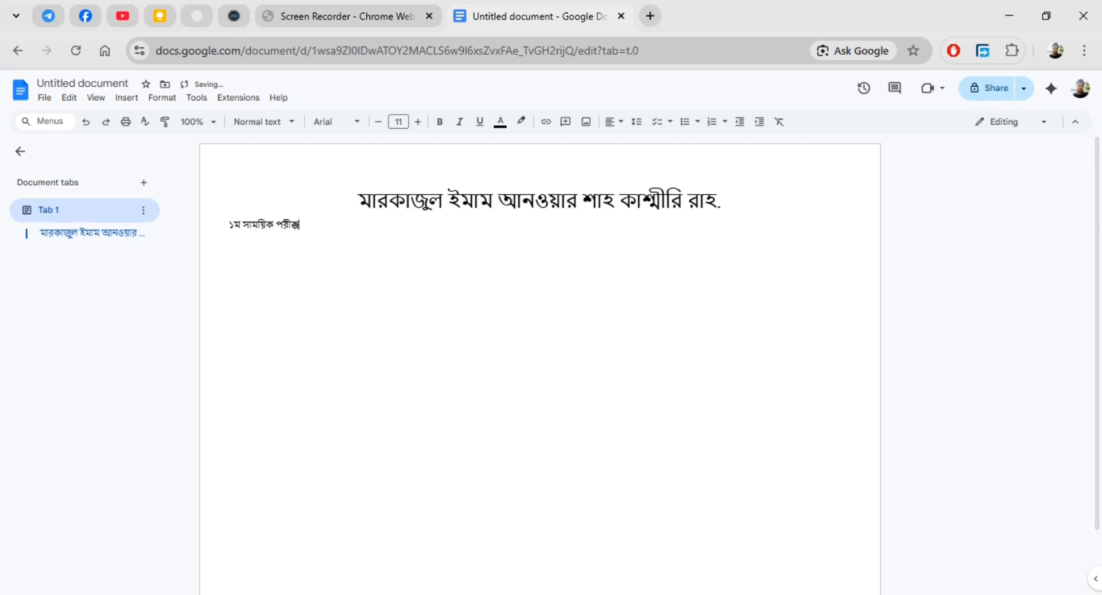
key(BackSpace)
key(BackSpace)
key(BackSpace)
key(BackSpace)
key(BackSpace)
key(BackSpace)
text(ীক্ষার)
drag(277, 227, 294, 227)
key(BackSpace)
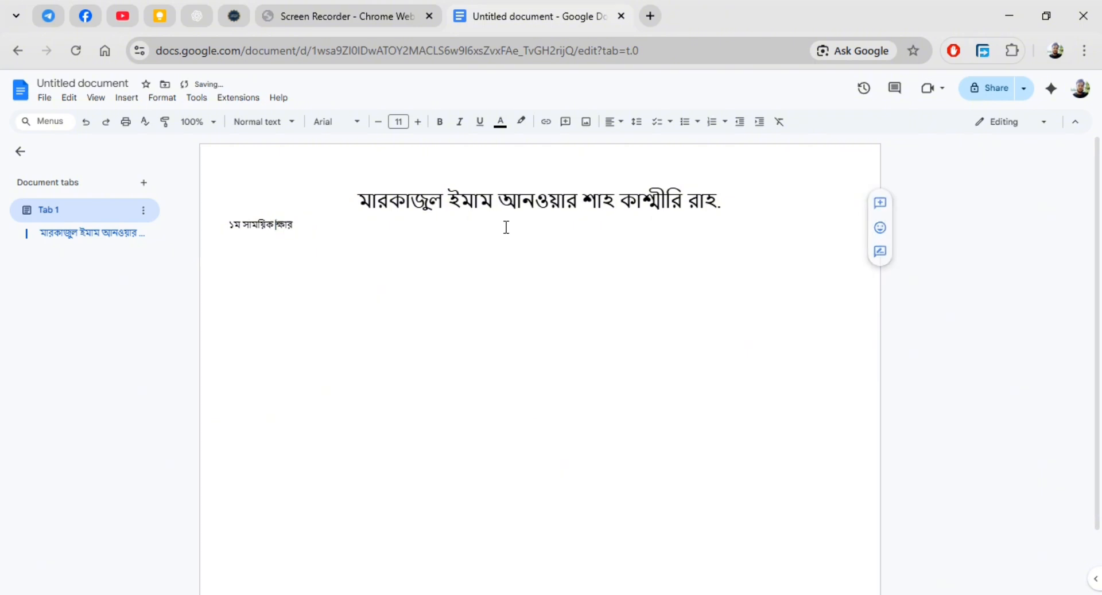
text(পরিক্ষার)
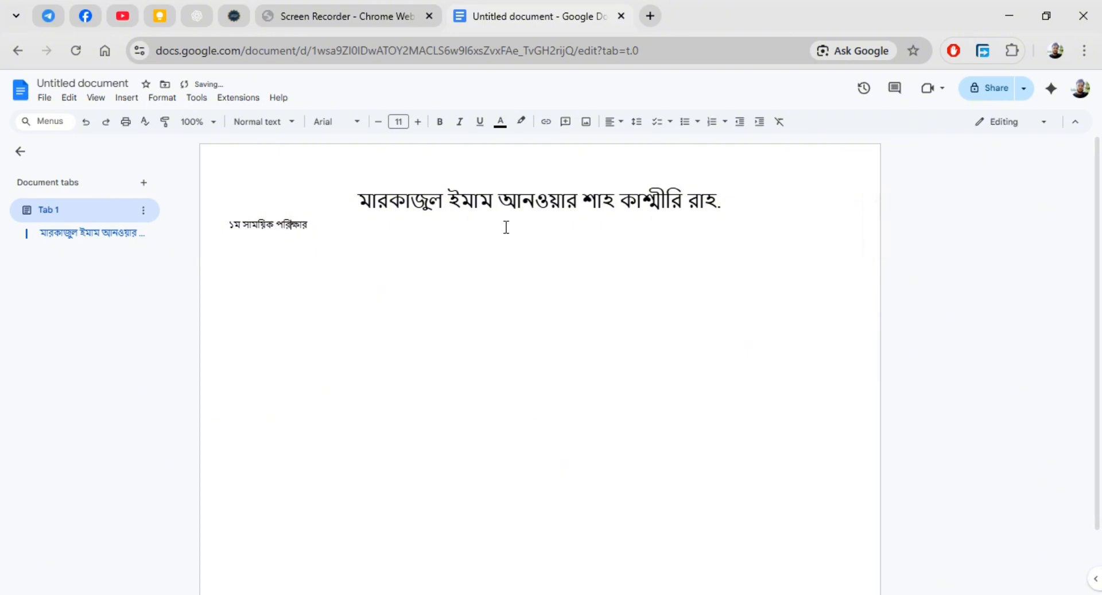
text( রুটিন)
- Center the subtitle line "১ম সাময়িক পরিক্ষার রুটিন" under the title
drag(410, 236, 192, 235)
click(617, 128)
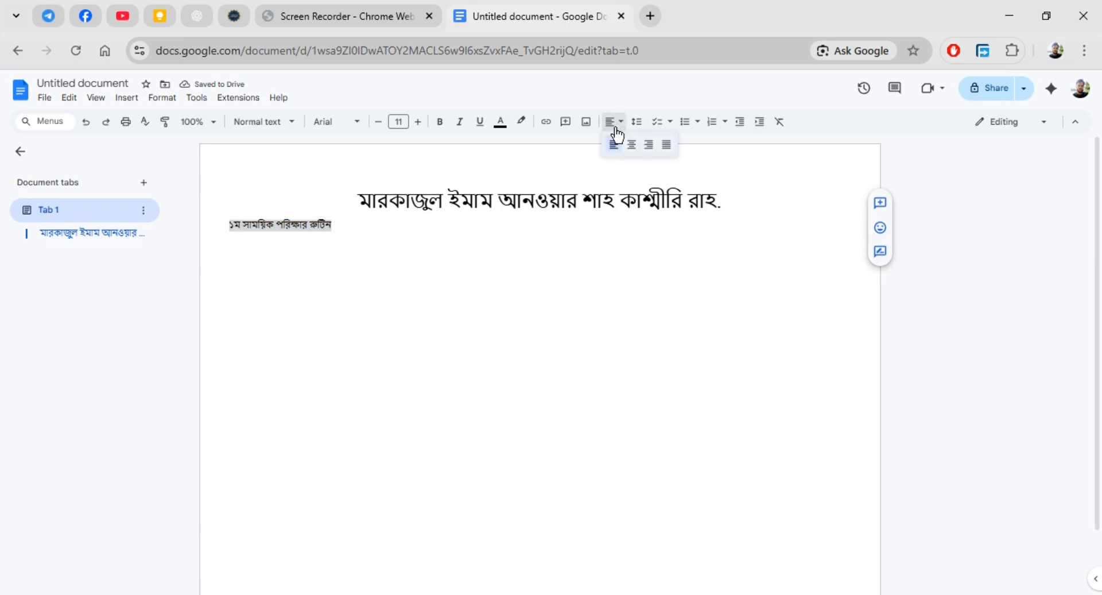
click(631, 147)
click(617, 238)
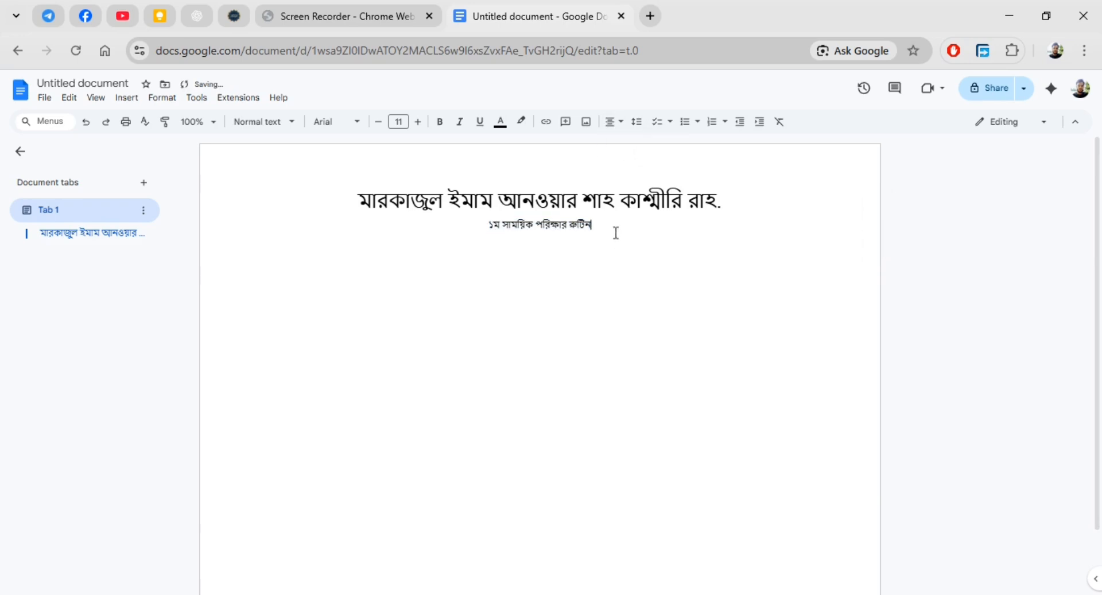
- Insert a table with five columns and three rows on a new line below the subtitle
key(Return)
click(134, 100)
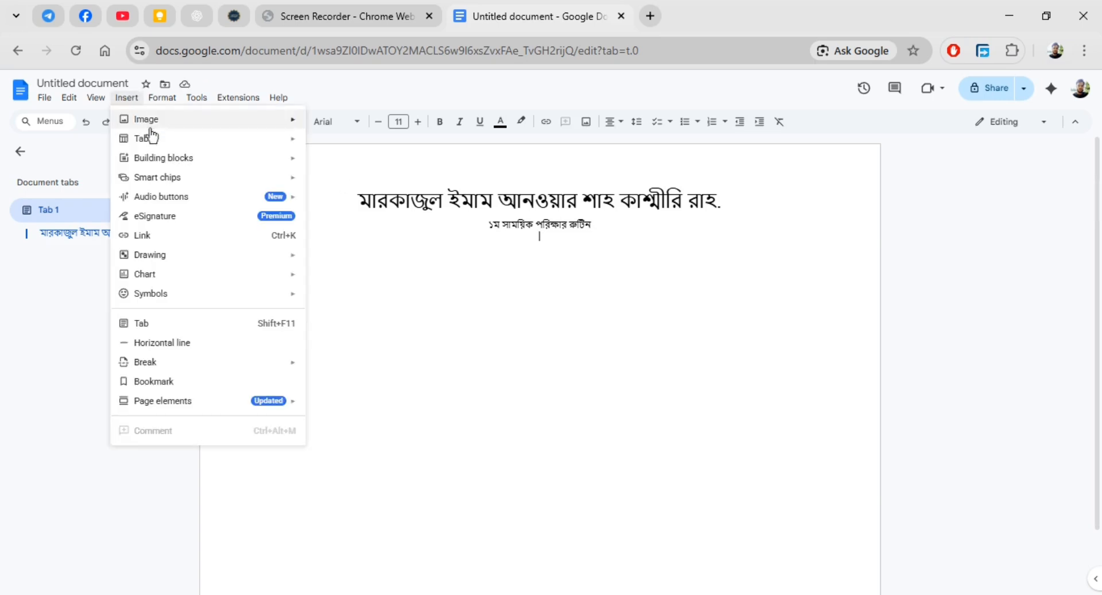
mouse_move(148, 139)
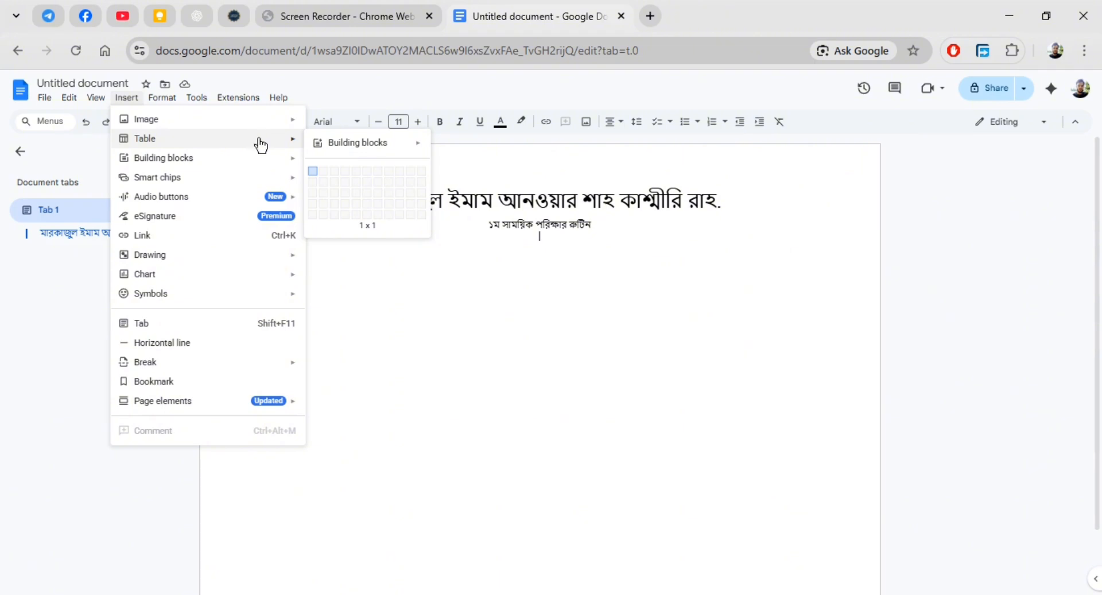
click(354, 191)
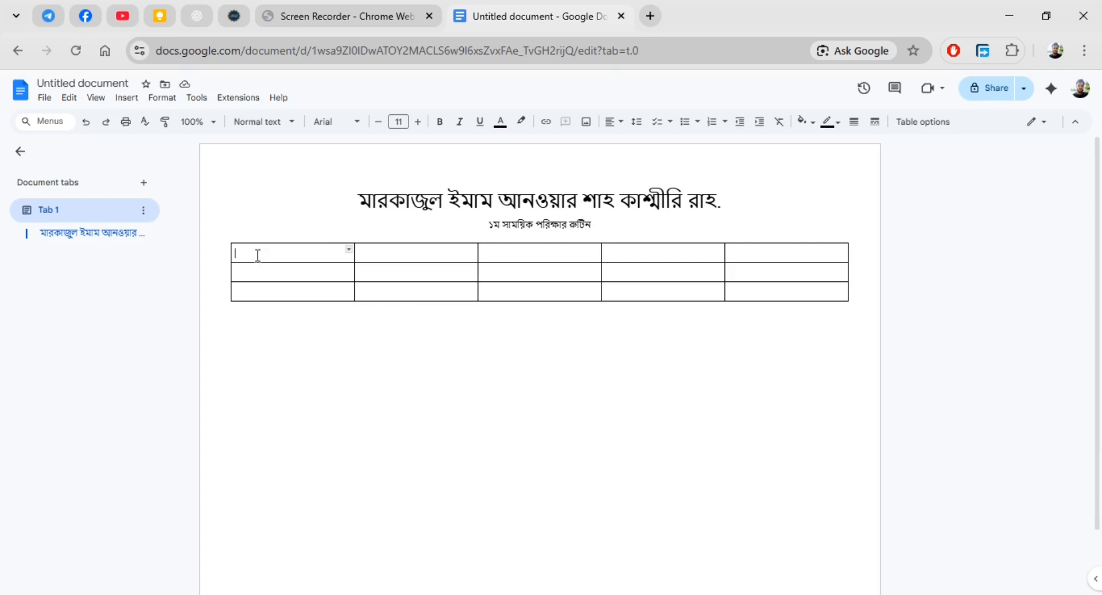
- Fill the first two cells of the table's top row with "শনিবার" and "রবিবার"
text(স)
text(নিবার)
click(411, 259)
text(রওবিবার)
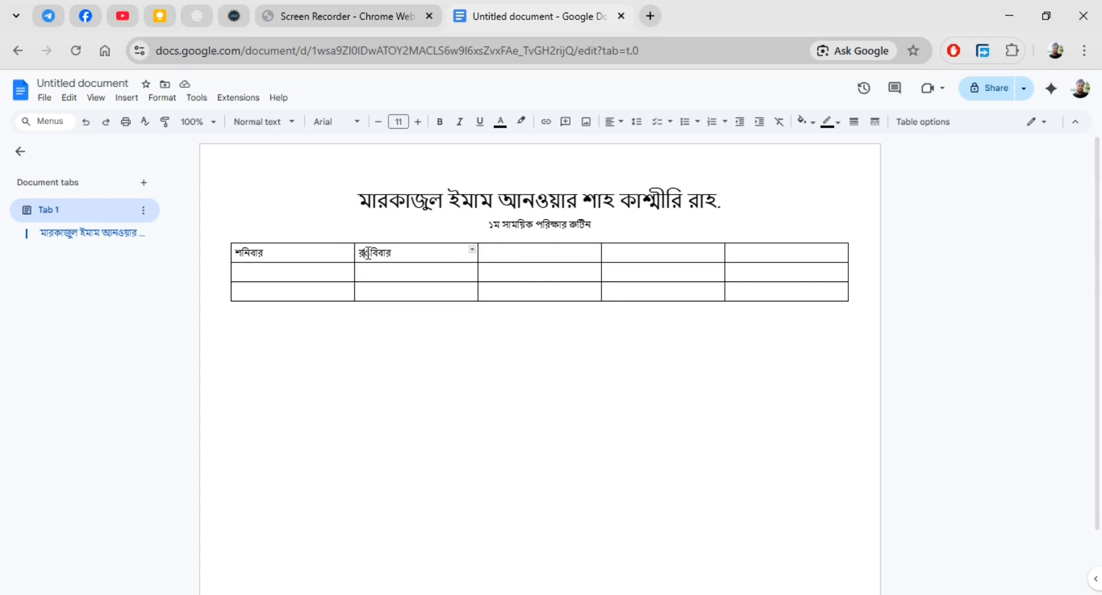
drag(364, 253, 370, 253)
key(BackSpace)
- Enter "সোমবার" and "মঙ্গল বার" in the third and fourth cells of the top row
click(509, 258)
text(সো)
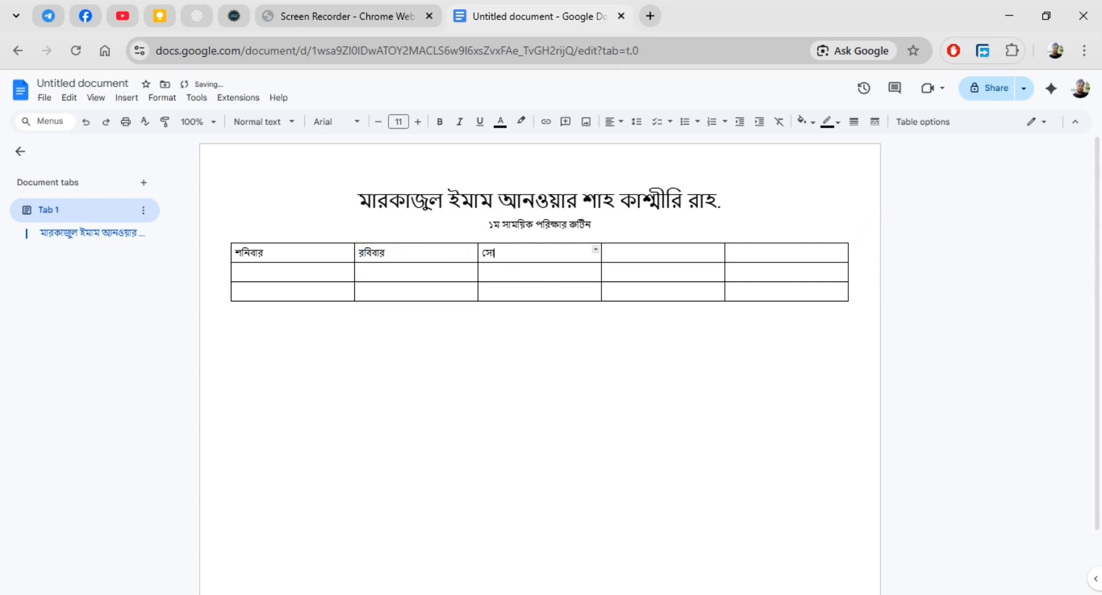
text(মব)
click(615, 252)
text(ব)
key(BackSpace)
text(মঙ্গল)
text(বার)
- Enter "বুধ বার" in the last cell of the top row, correcting the mistyped letters
key(Tab)
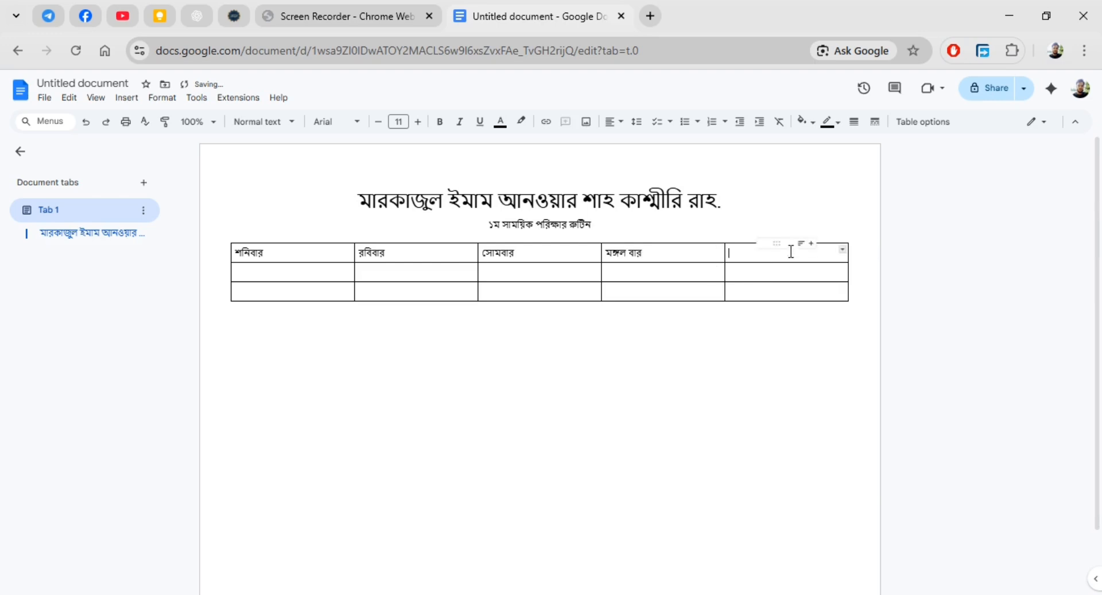
text(ড্ব)
text(ুধ)
key(BackSpace)
key(BackSpace)
key(BackSpace)
key(BackSpace)
text(বুধ)
key(BackSpace)
text(ধ বার)
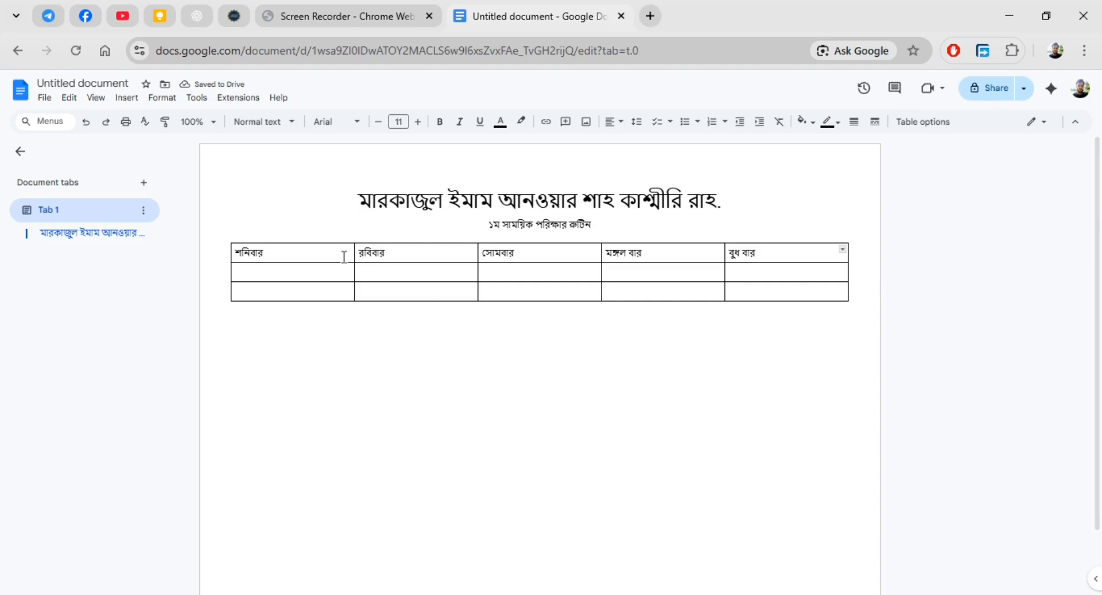
- Replace the text in the first cell of the table's top row with "মারহালা"
drag(267, 255, 235, 253)
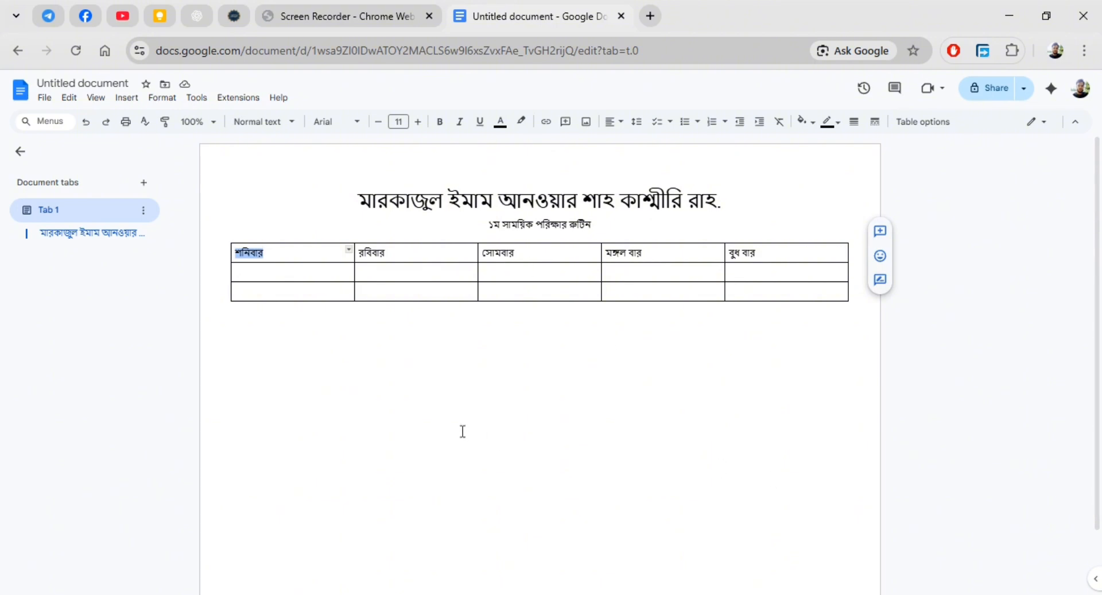
text(মা)
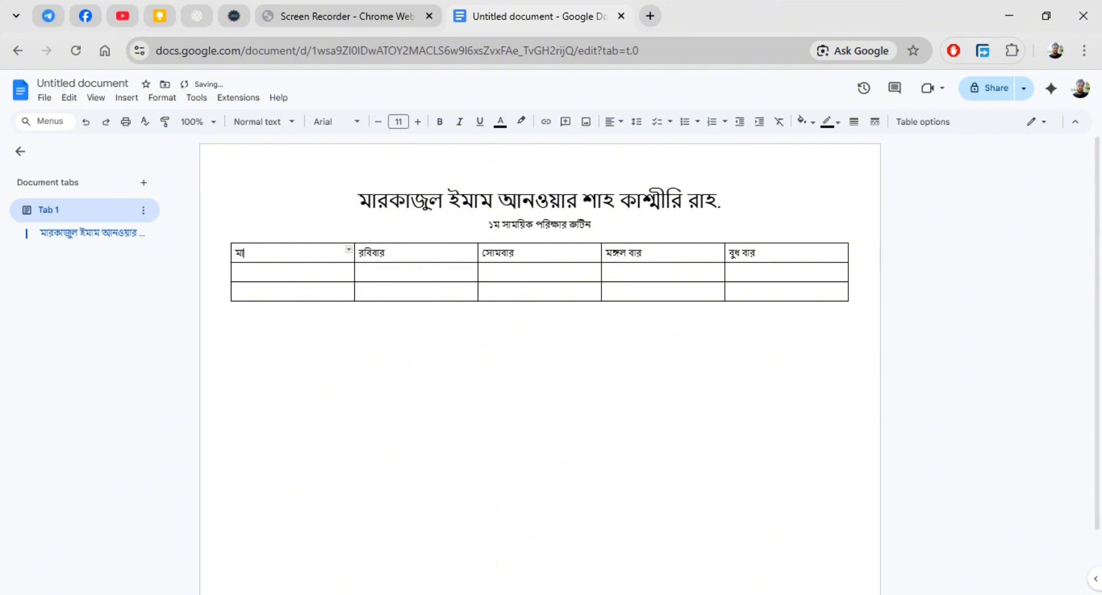
text(রহালা)
- Enter "শরহে বেকায়া" in the first cell of the table's second row, correcting the mistyped letters
click(288, 273)
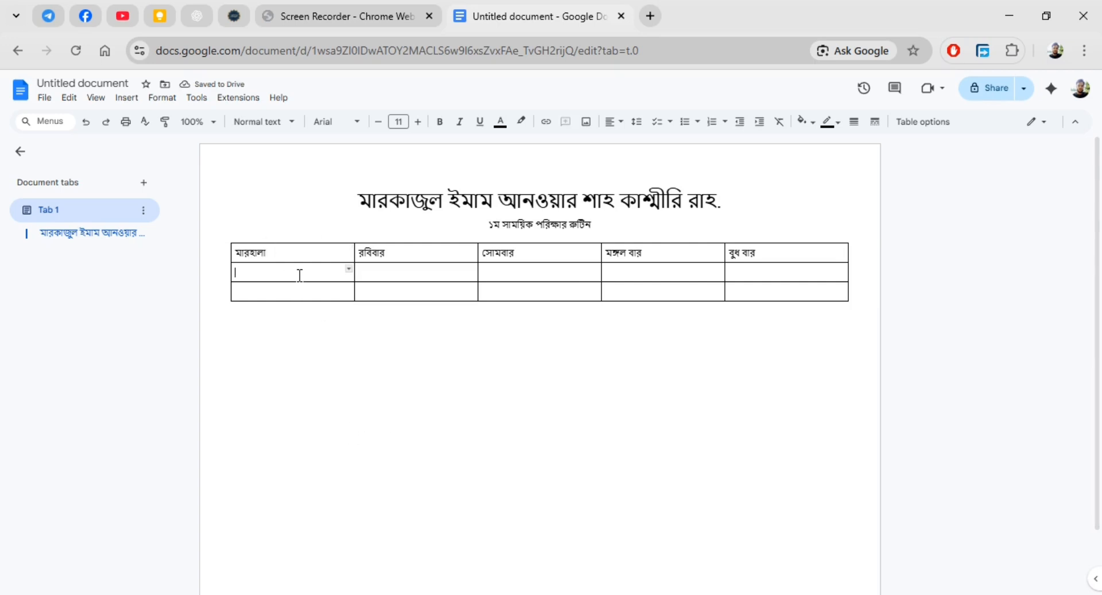
text(শসর)
key(BackSpace)
text(সরহে)
key(BackSpace)
key(Right)
key(Right)
key(Right)
key(Right)
key(Left)
key(Left)
key(Left)
text(বে)
text(কঁকায়)
key(BackSpace)
key(BackSpace)
key(BackSpace)
key(BackSpace)
text(ঁকক)
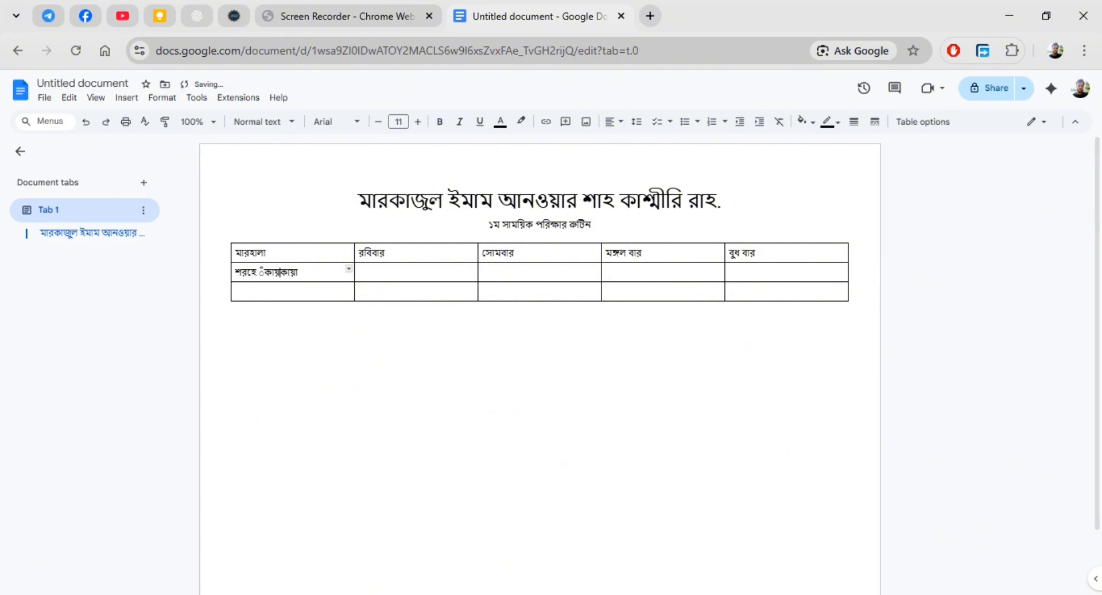
key(BackSpace)
key(BackSpace)
key(BackSpace)
key(BackSpace)
text(বে)
- Enter "মিজান" in the first cell of the table's third row, removing the mistyped letters
click(316, 295)
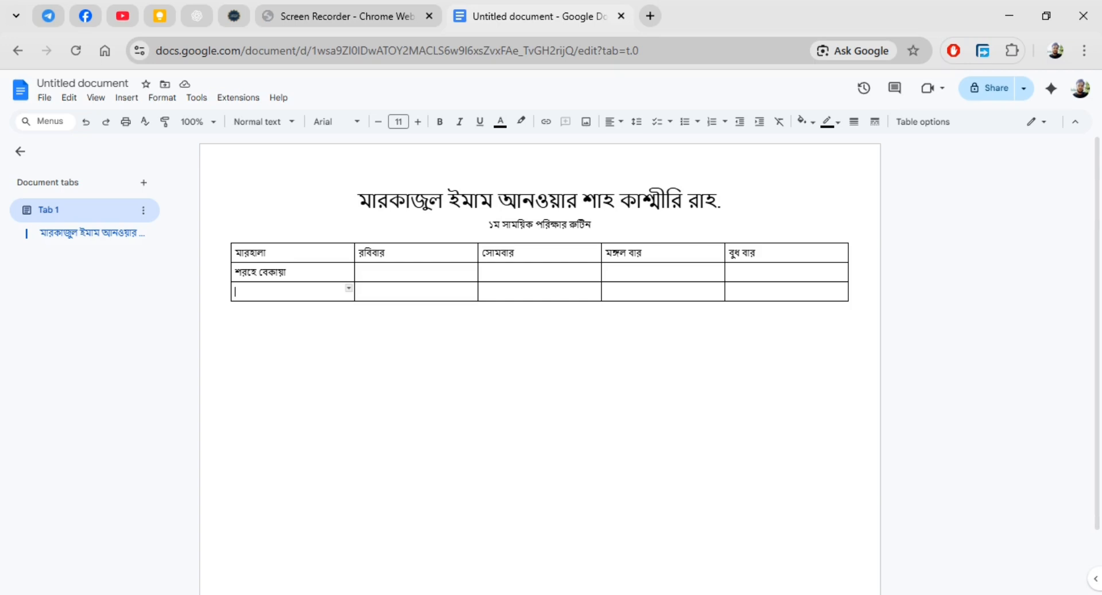
text(মিজযান)
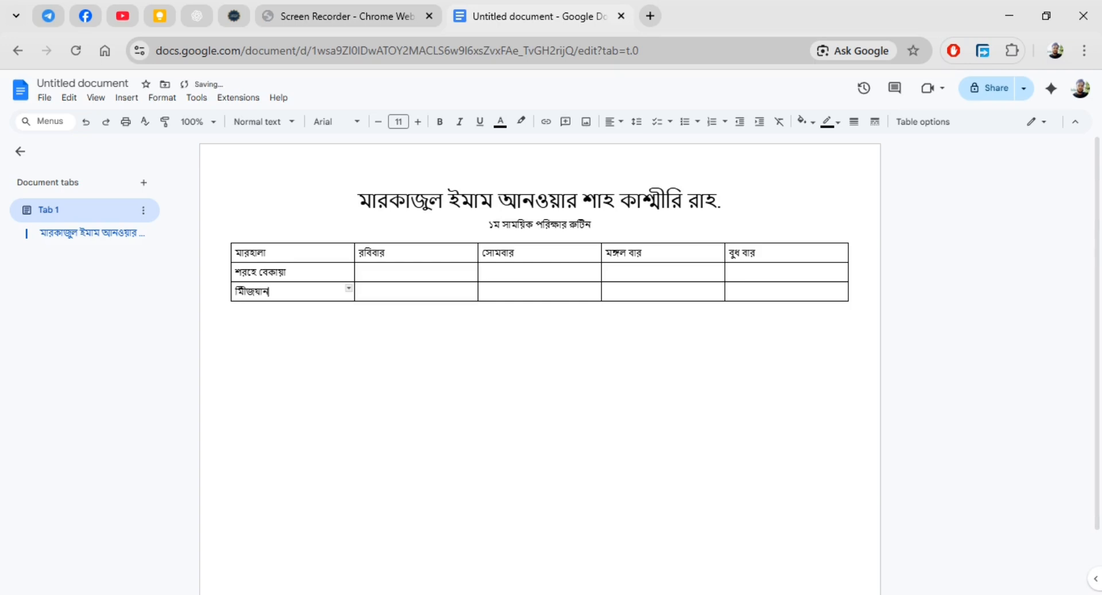
key(BackSpace)
key(BackSpace)
key(BackSpace)
text(জান)
drag(254, 295, 245, 293)
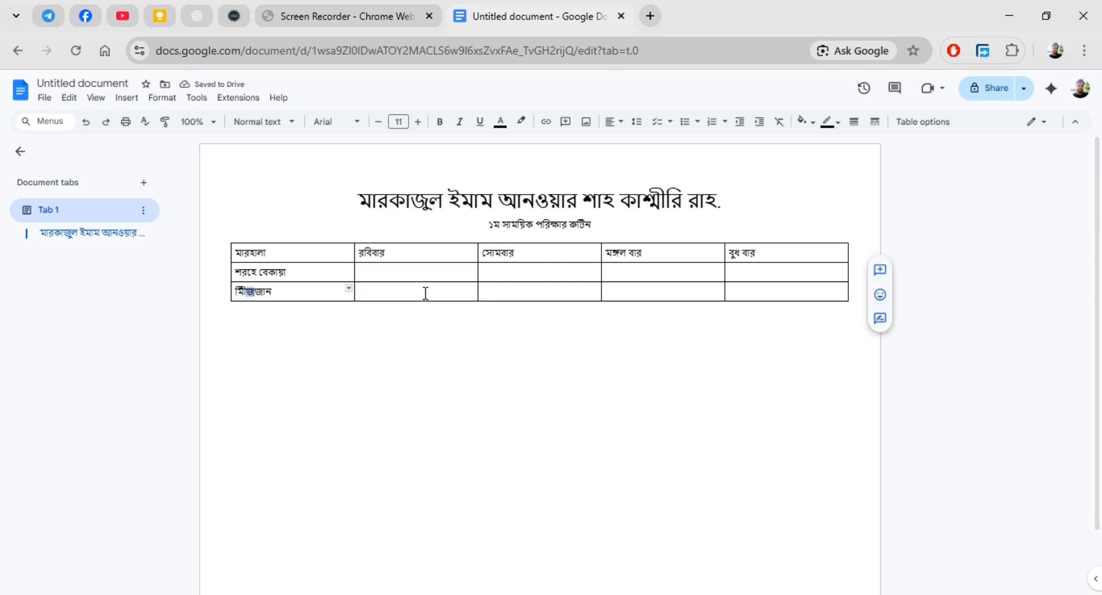
text(মি)
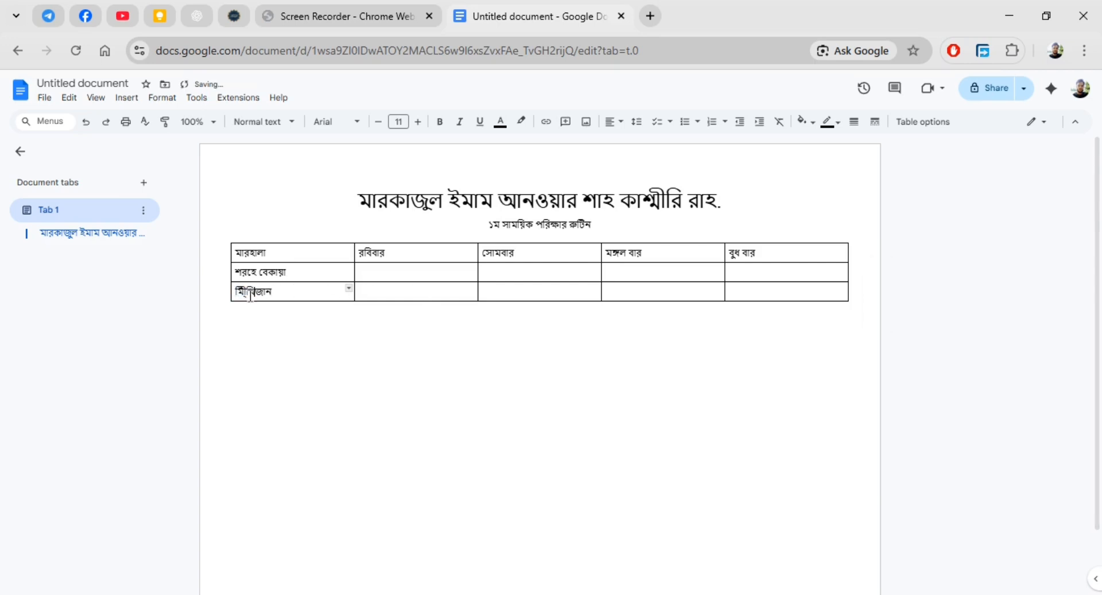
drag(247, 294, 235, 294)
key(BackSpace)
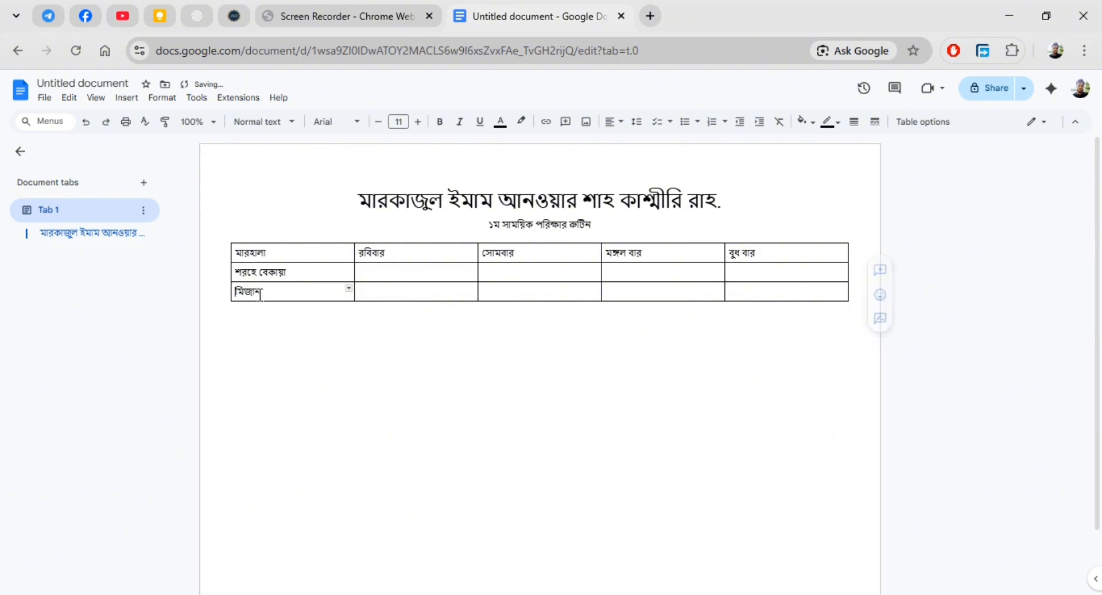
- Enter the exam time "৭:৩০ থেকে ১০.৩০" in the "শরহে বেকায়া" row under "রবিবার"
click(412, 272)
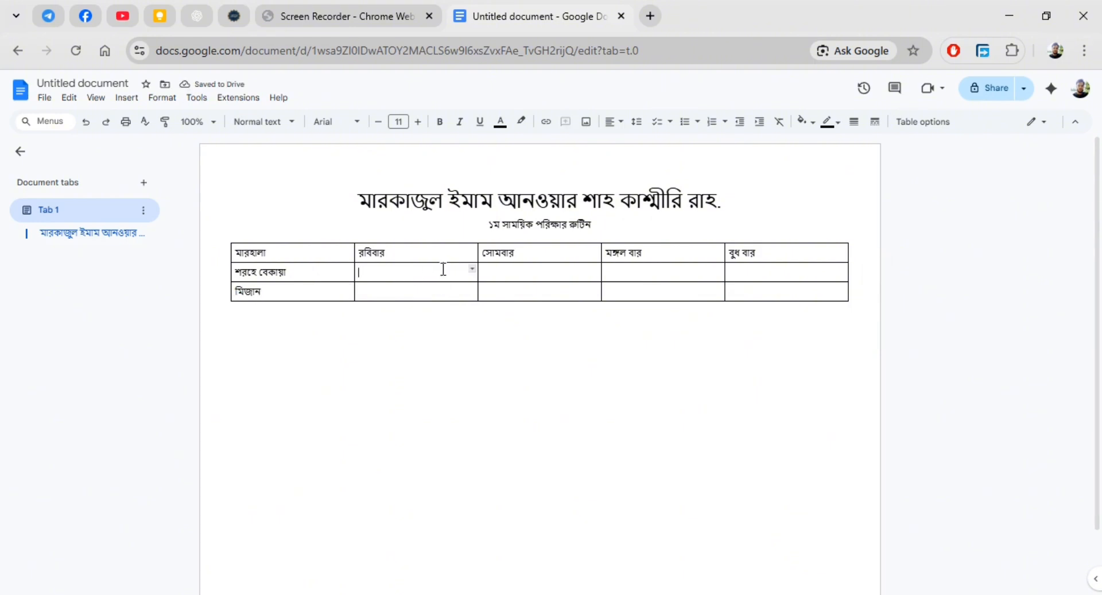
text(ব)
text(:৩০)
text( থেকে)
text( ১)
text(০.৩০)
- Make the table's last row about three times taller and move the right borders of the first two columns inward
click(296, 301)
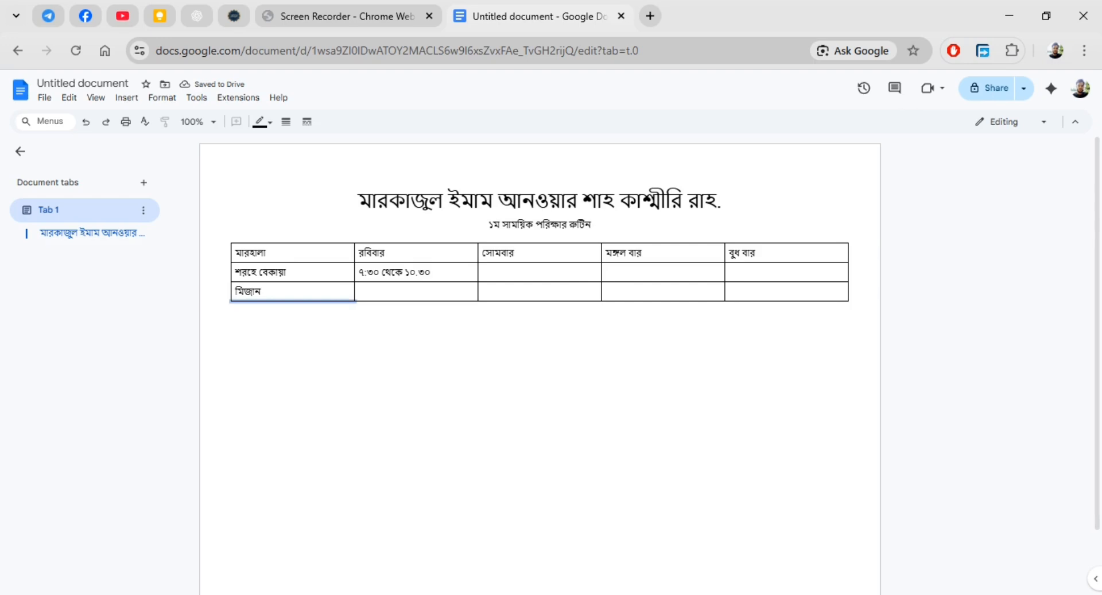
drag(295, 301, 296, 345)
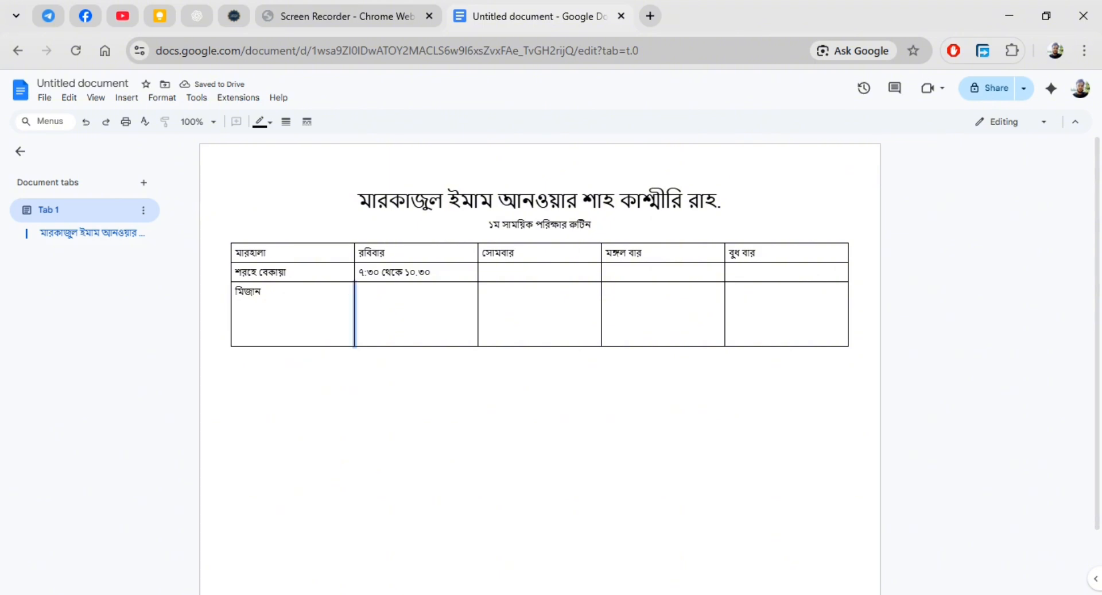
drag(355, 313, 326, 313)
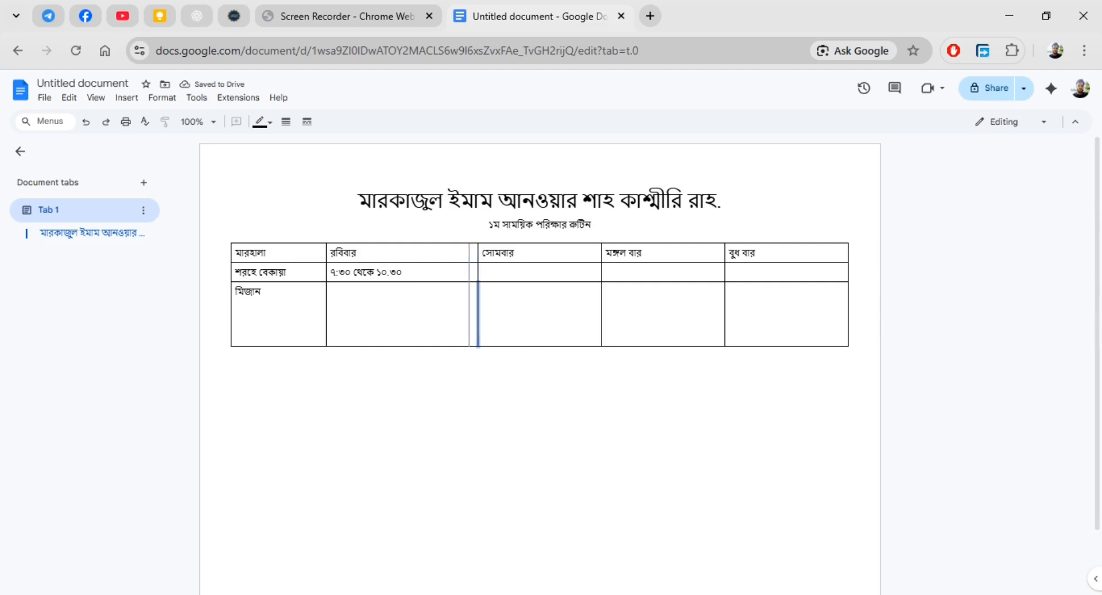
drag(477, 313, 453, 313)
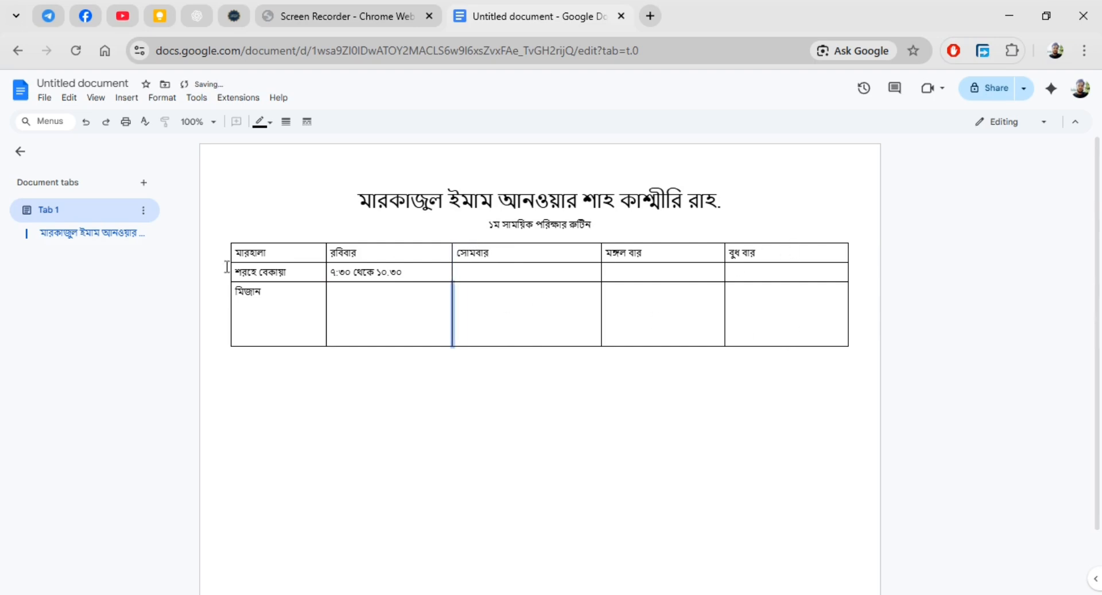
- Center the text in all table cells and make the header row bold
drag(238, 253, 774, 356)
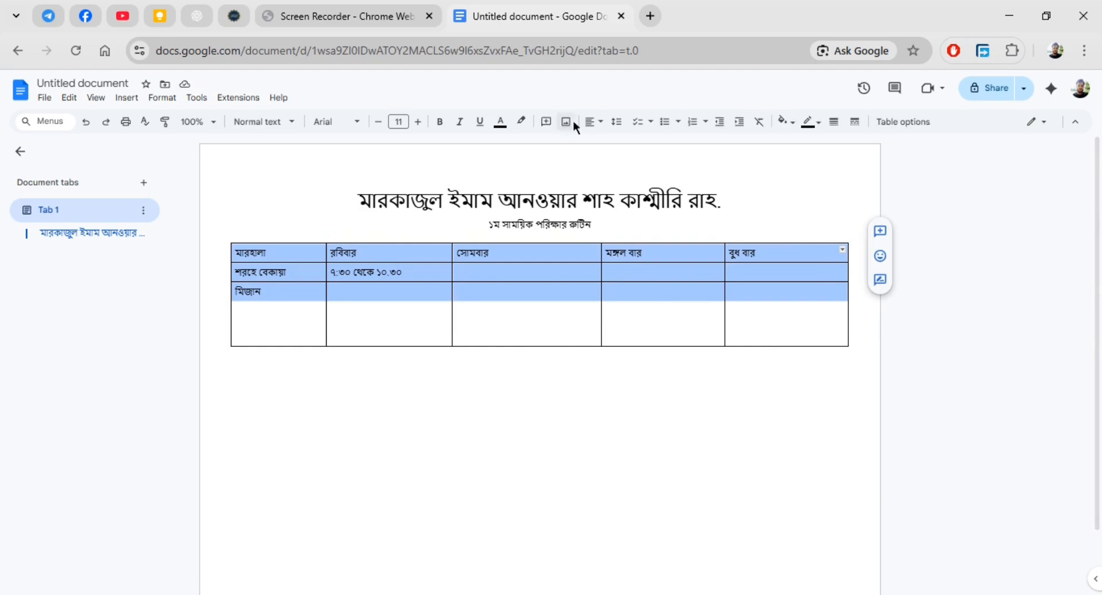
click(599, 128)
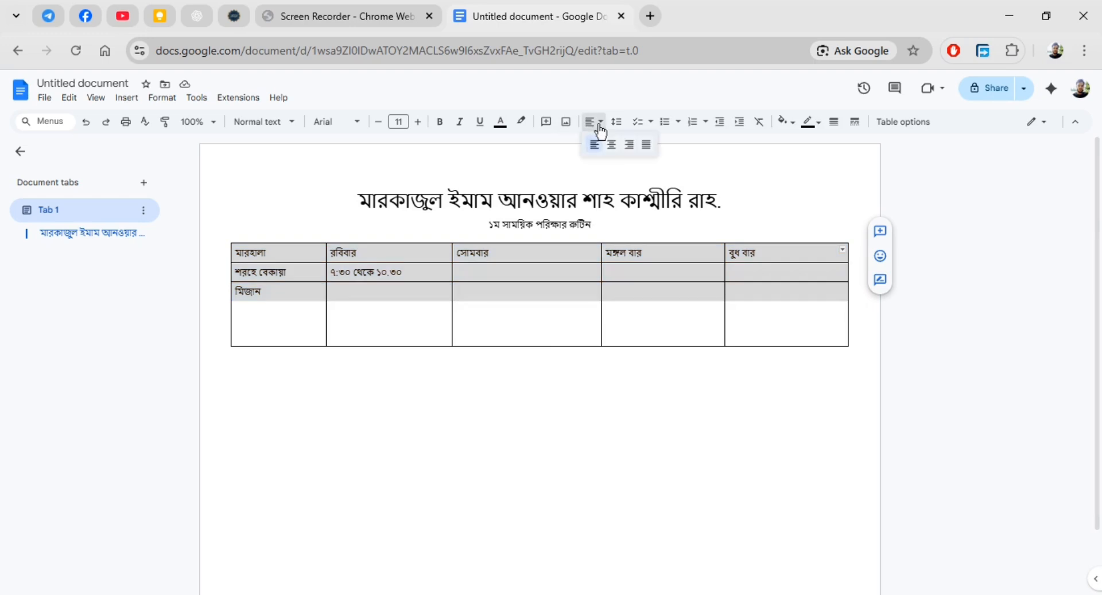
click(610, 147)
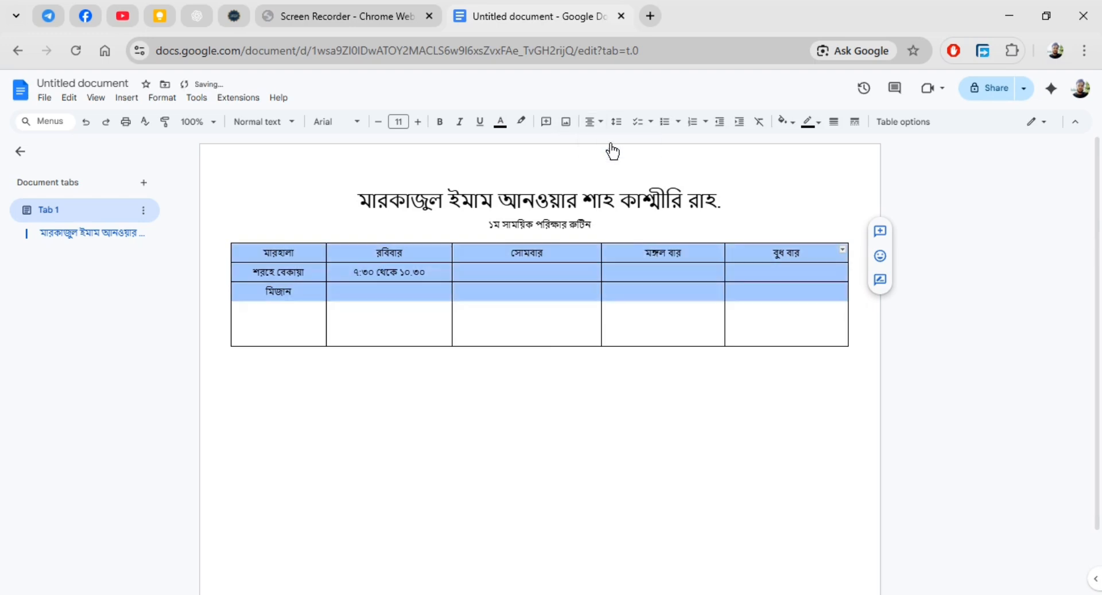
click(360, 302)
drag(252, 251, 804, 252)
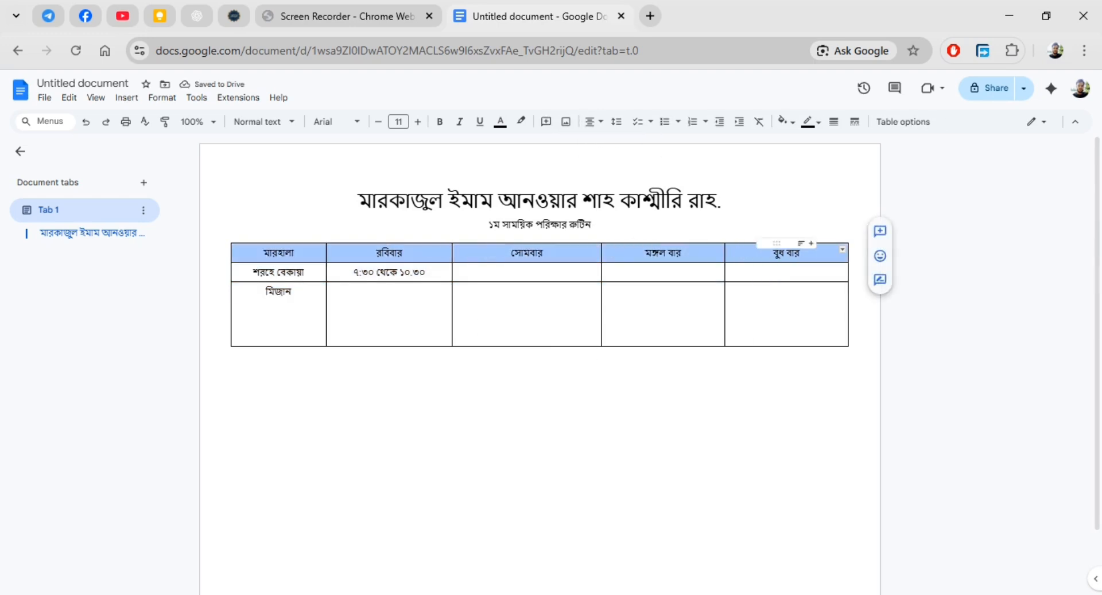
click(450, 125)
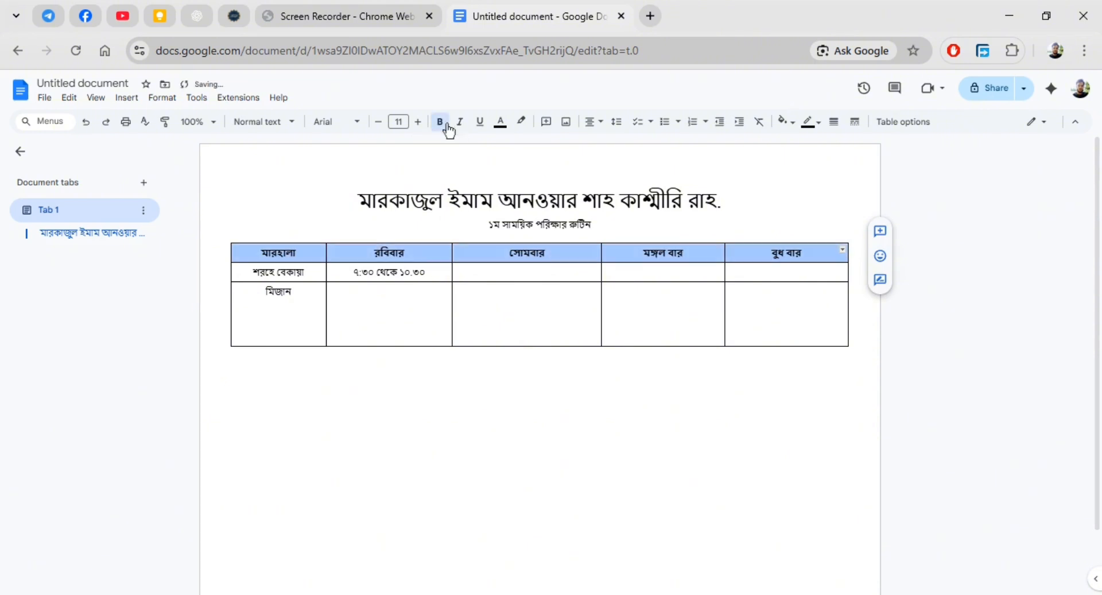
- Add the signature label "সাক্ষর" on a new line below the table, clearing the stray letters in front of it
click(505, 376)
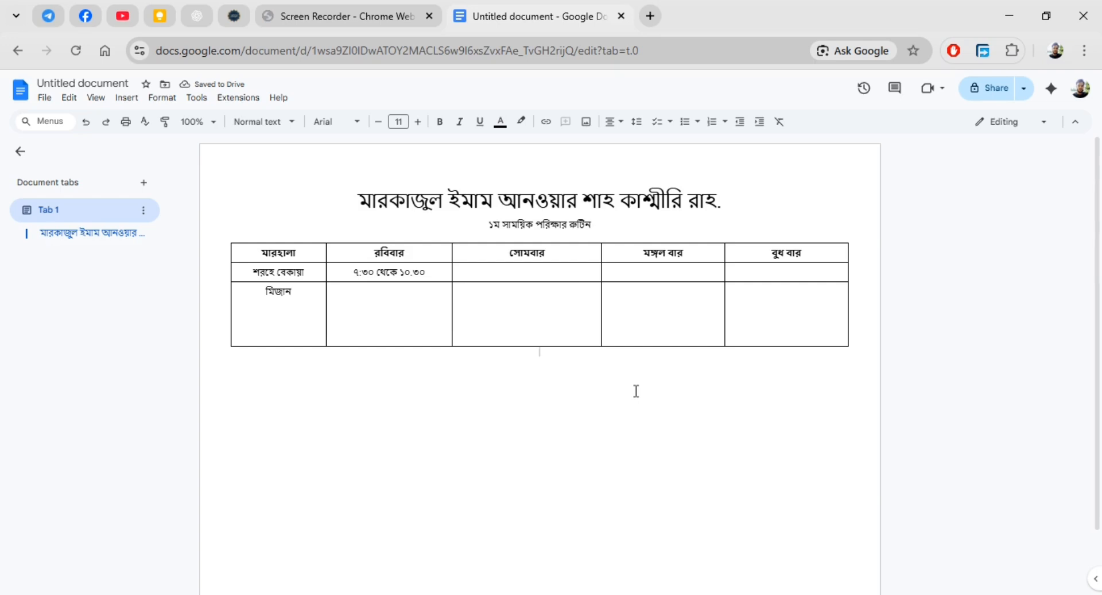
key(Return)
text(শাখ)
text(সাক্ষর)
click(520, 375)
key(Delete)
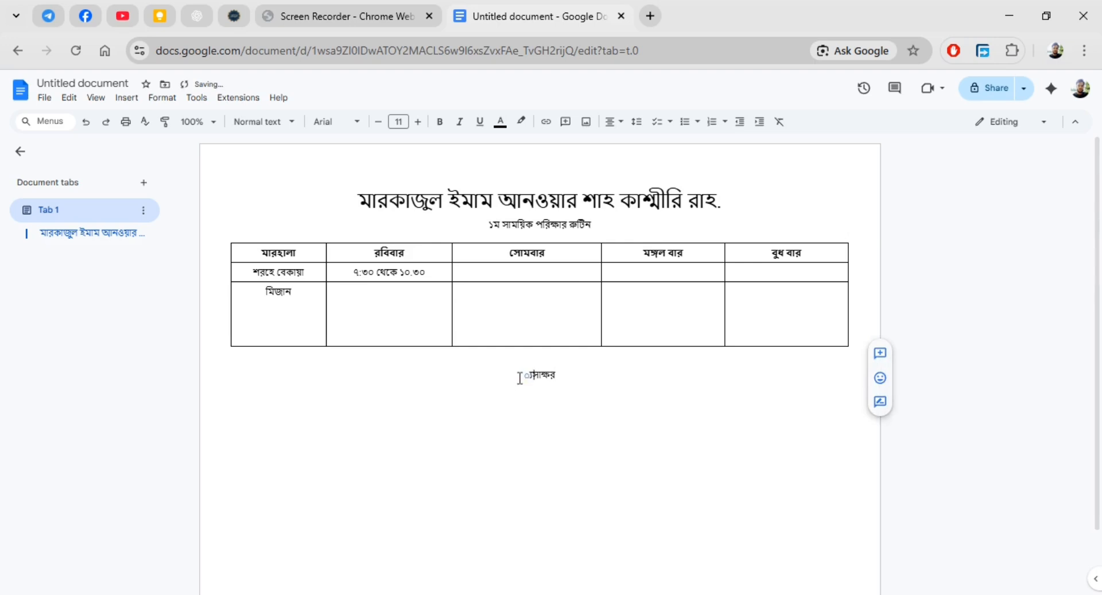
key(BackSpace)
key(BackSpace)
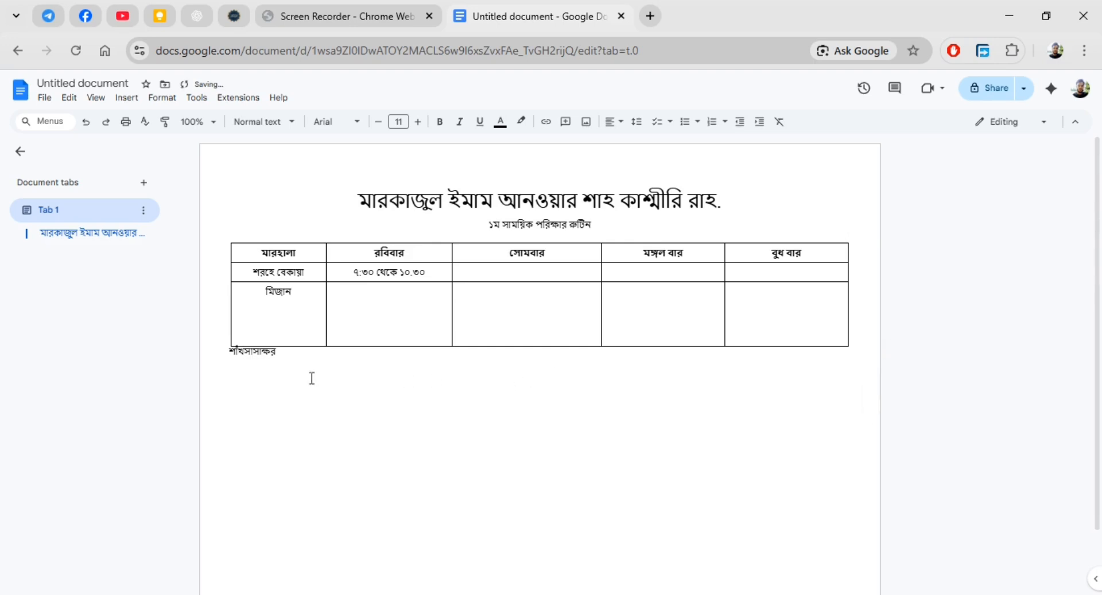
key(ctrl+z)
key(ctrl+z)
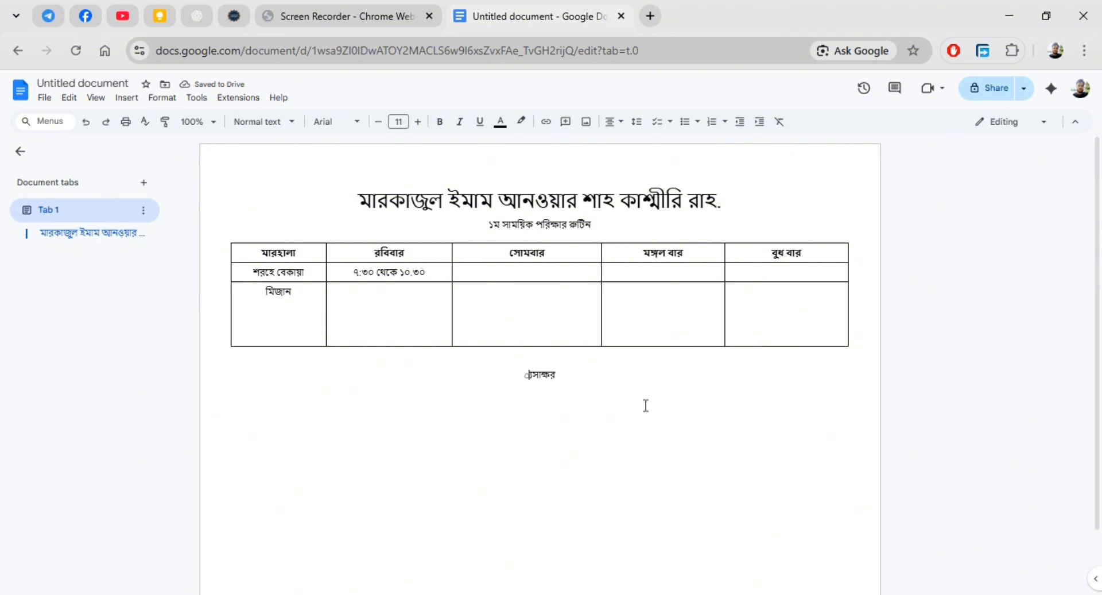
key(ctrl+z)
key(ctrl+z)
- Right-align the "সাক্ষর" line and insert an empty line above it
double_click(526, 375)
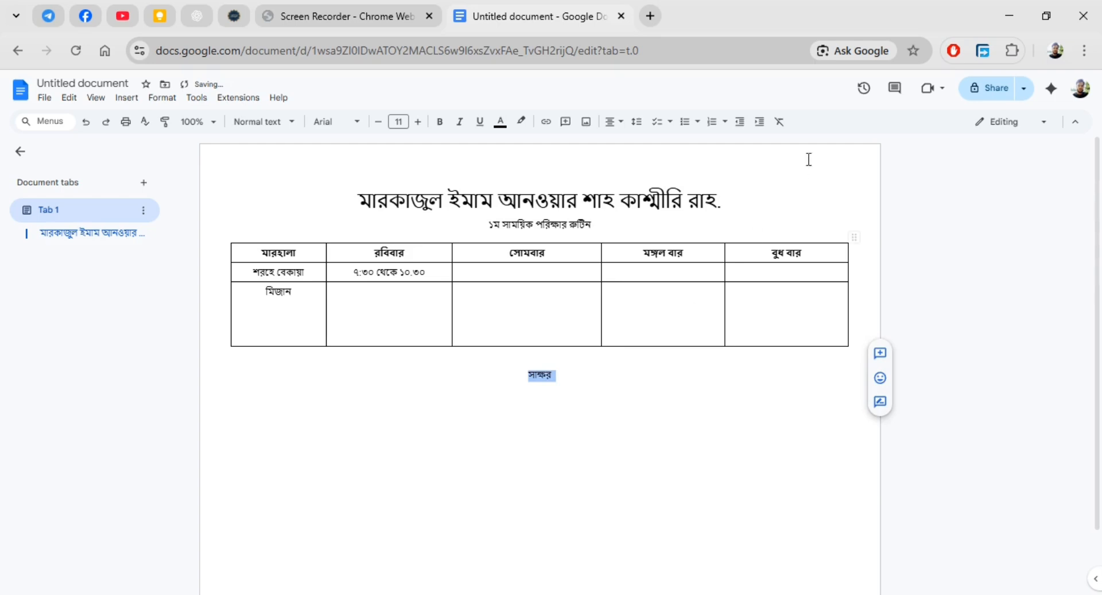
click(622, 122)
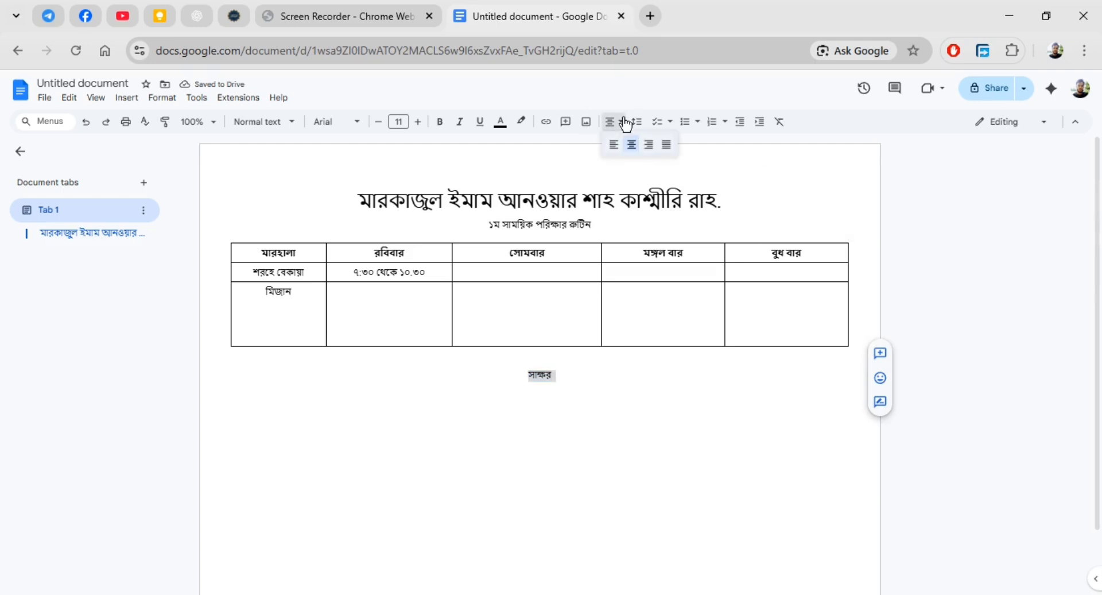
click(651, 152)
click(747, 371)
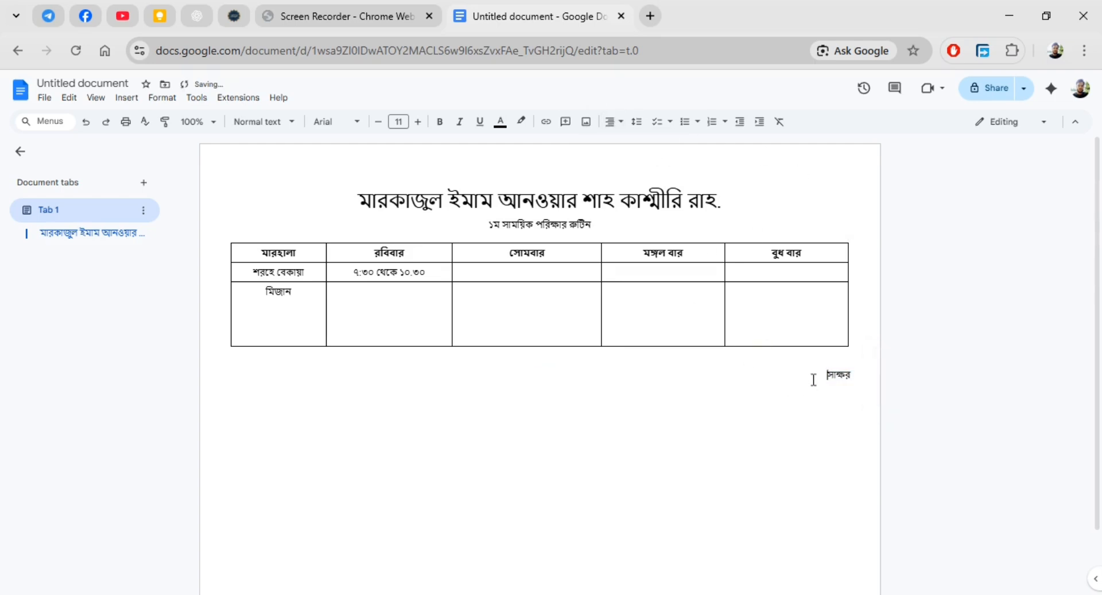
key(Return)
- Download the document as a PDF Document (.pdf)
scroll(737, 369, down, 1)
scroll(737, 370, up, 1)
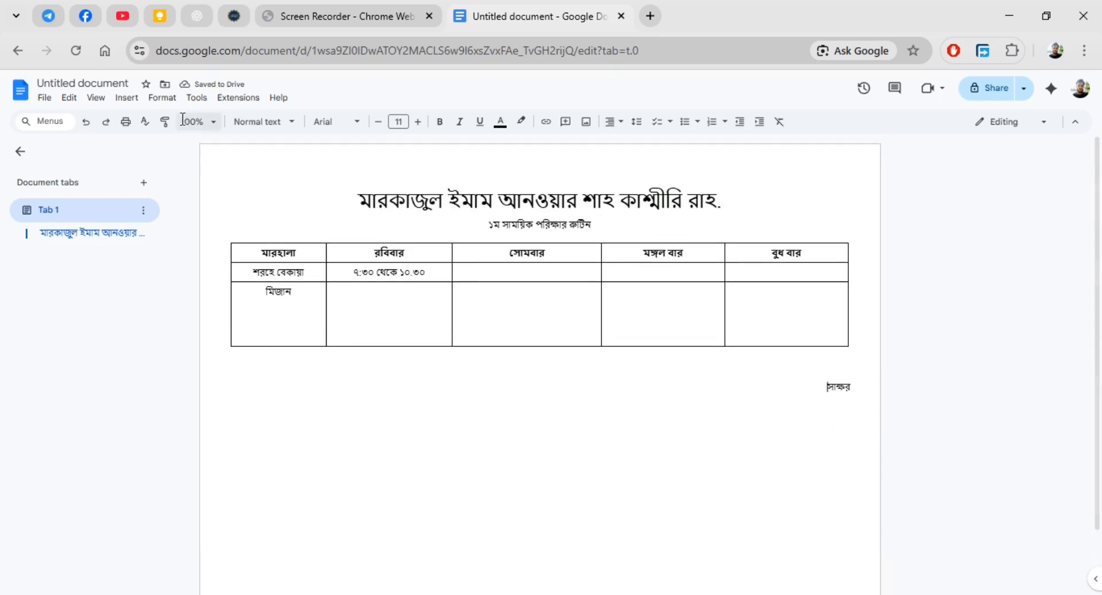
click(47, 103)
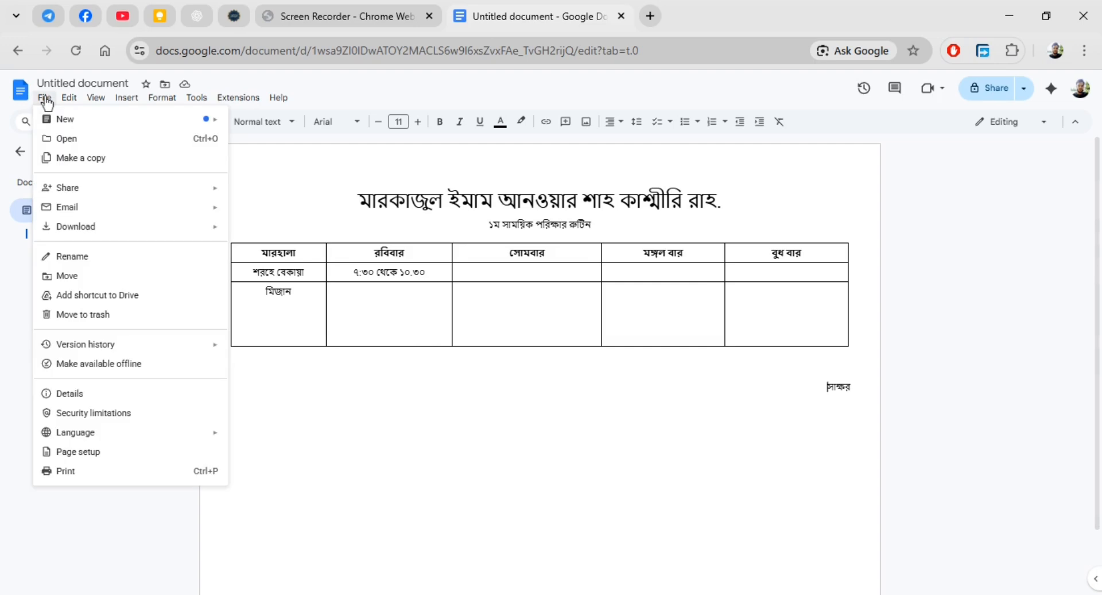
mouse_move(104, 234)
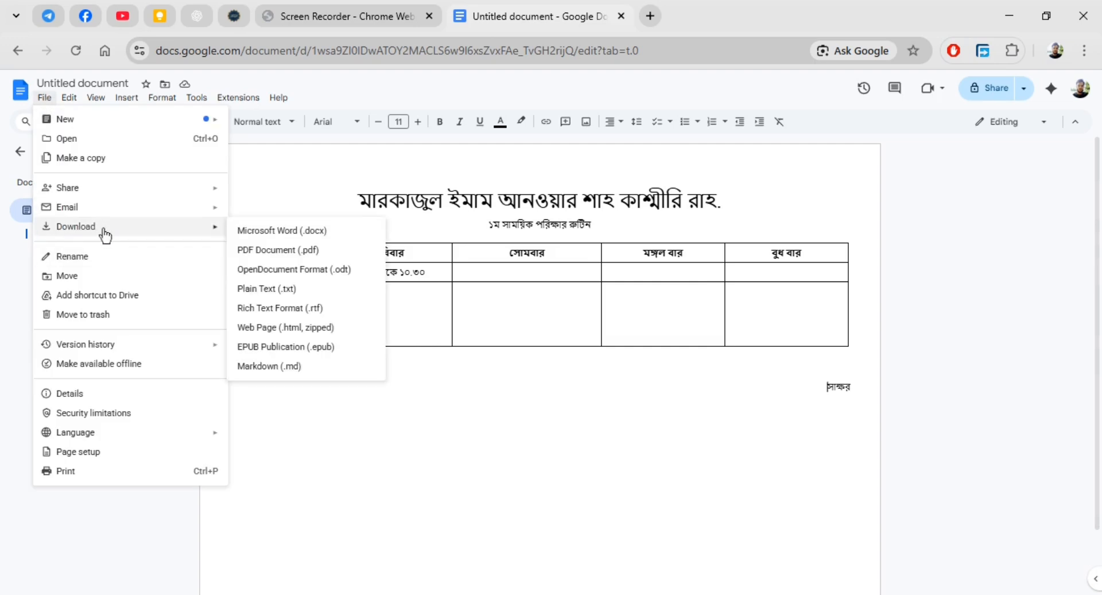
click(321, 257)
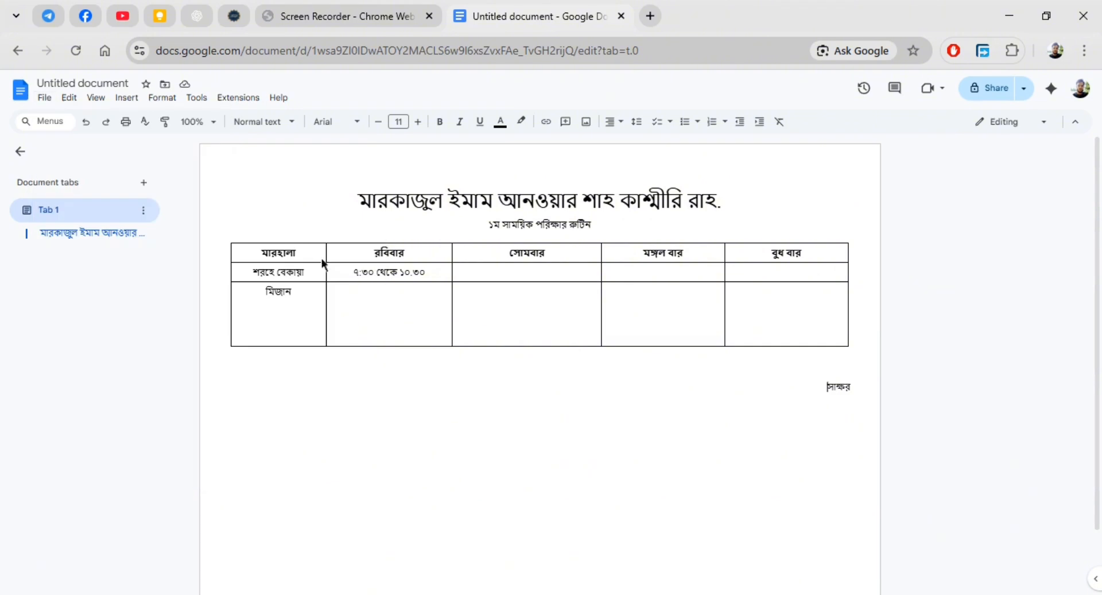